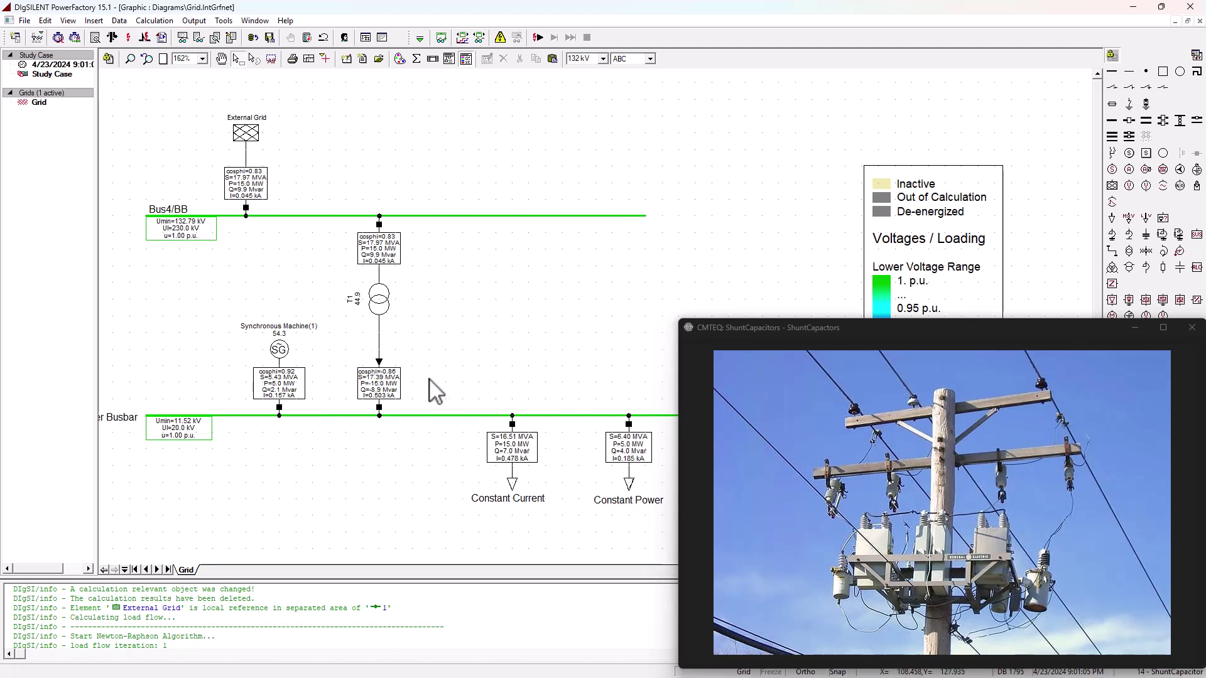
- Activate the capacitor image viewer so it can step to the PowerTriangle diagram
{"action": "left_click", "coordinate": [889, 575]}
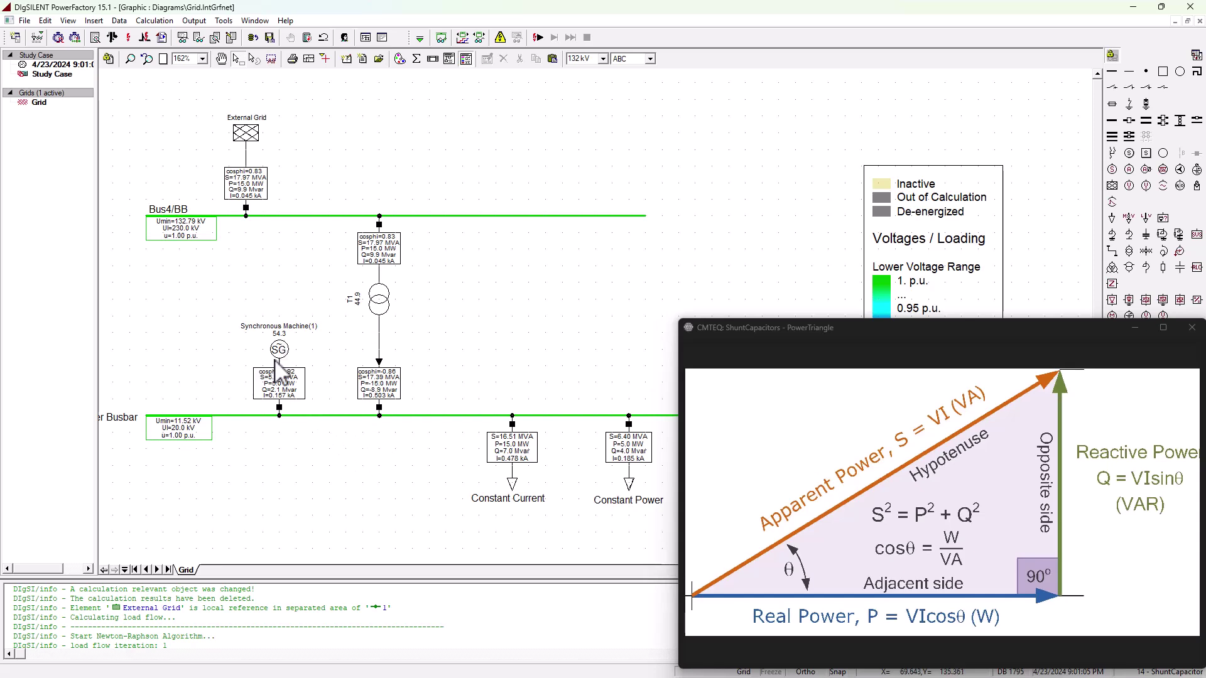
{"action": "left_click", "coordinate": [281, 414]}
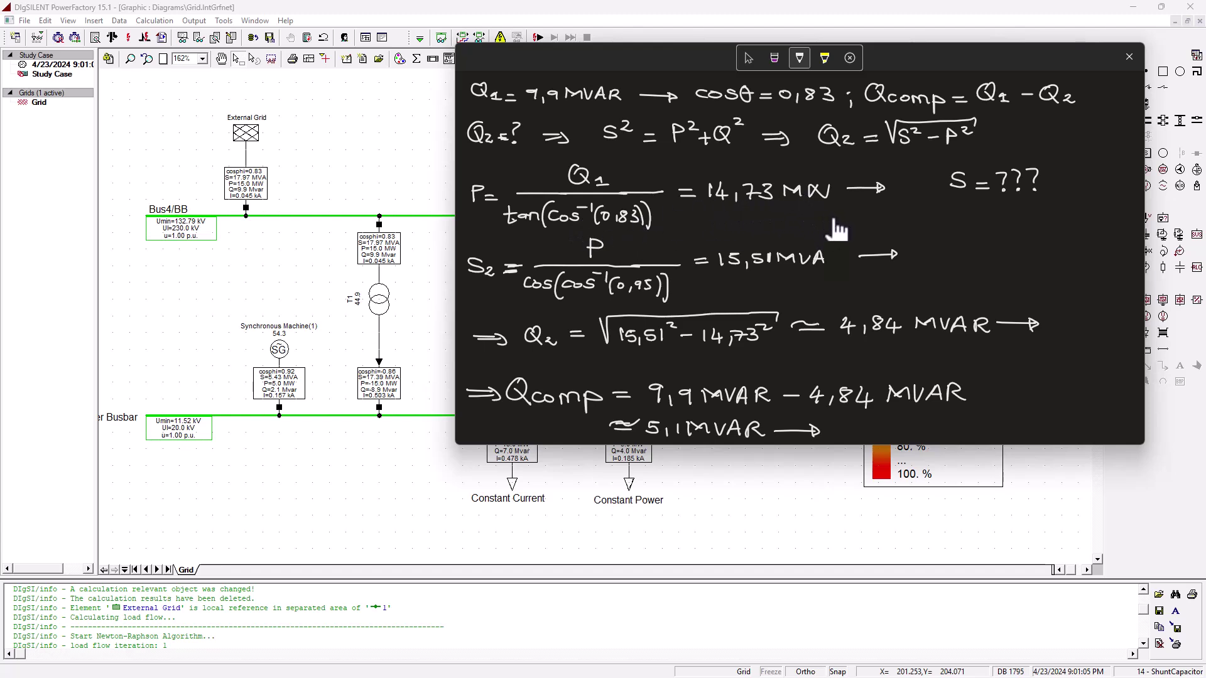
- Add a small pen mark under S = ??? in the Qcomp calculation notes
{"action": "left_click", "coordinate": [963, 211]}
- Write PF = 0,95 beside the S2 = 15,51 MVA result
{"action": "mouse_move", "coordinate": [939, 236]}
{"action": "left_mouse_down"}
{"action": "mouse_move", "coordinate": [947, 256]}
{"action": "mouse_move", "coordinate": [944, 242]}
{"action": "mouse_move", "coordinate": [959, 257]}
{"action": "mouse_move", "coordinate": [1060, 250]}
{"action": "left_mouse_up"}
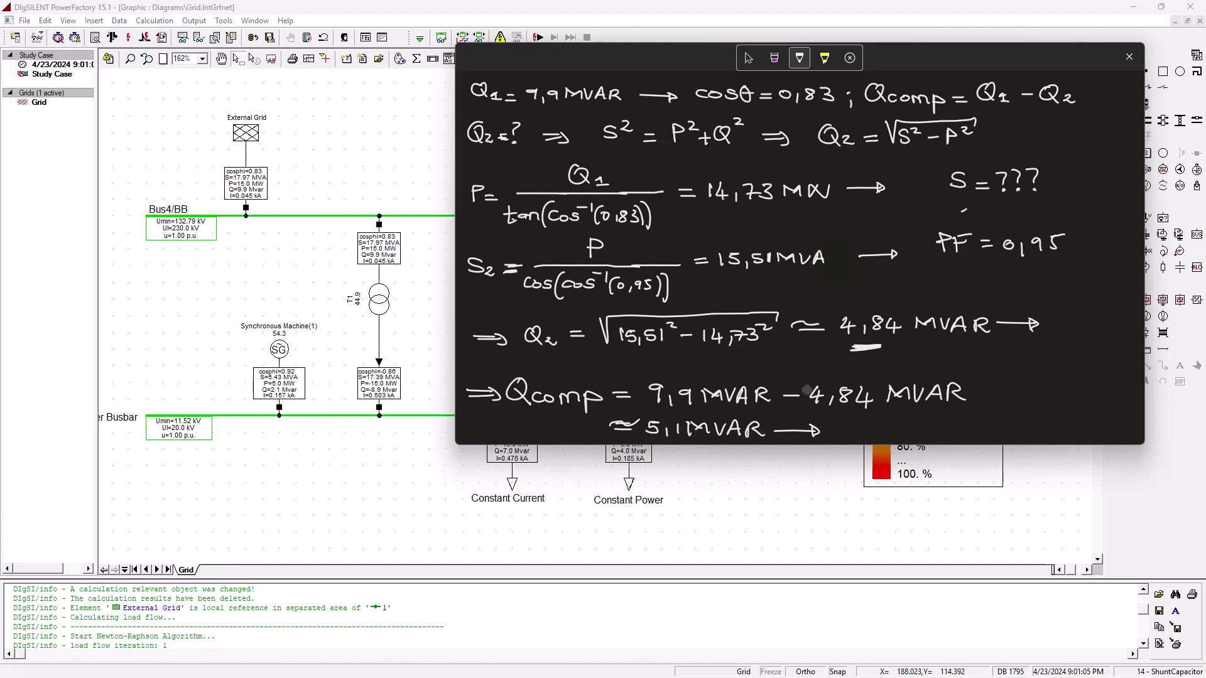
- Close the handwritten notes and return the viewer to the shunt capacitor photo, moved clear of the legend
{"action": "left_click", "coordinate": [281, 295]}
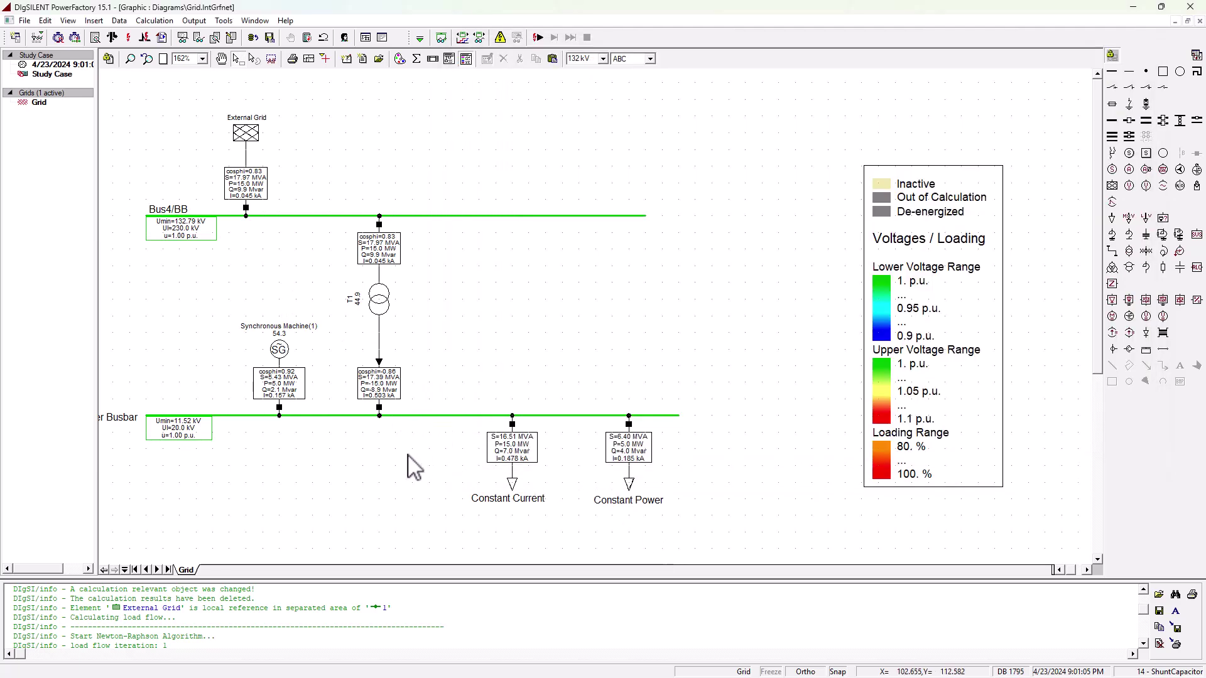
{"action": "key", "text": "alt+Tab"}
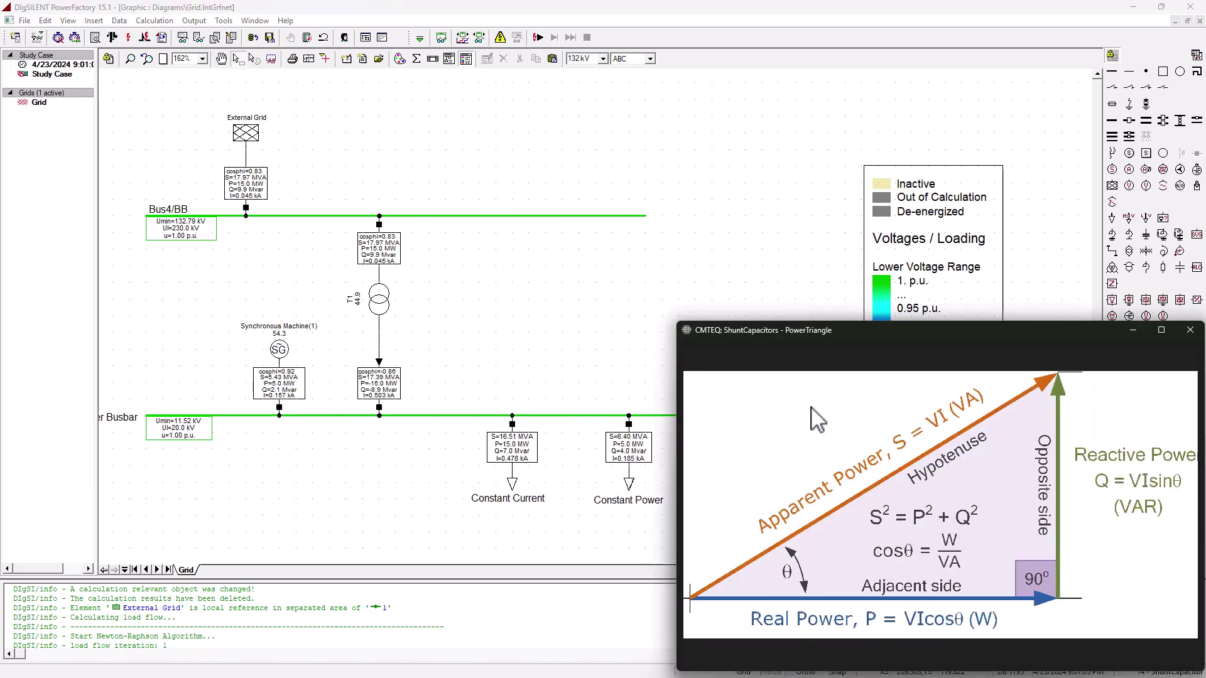
{"action": "key", "text": "Right"}
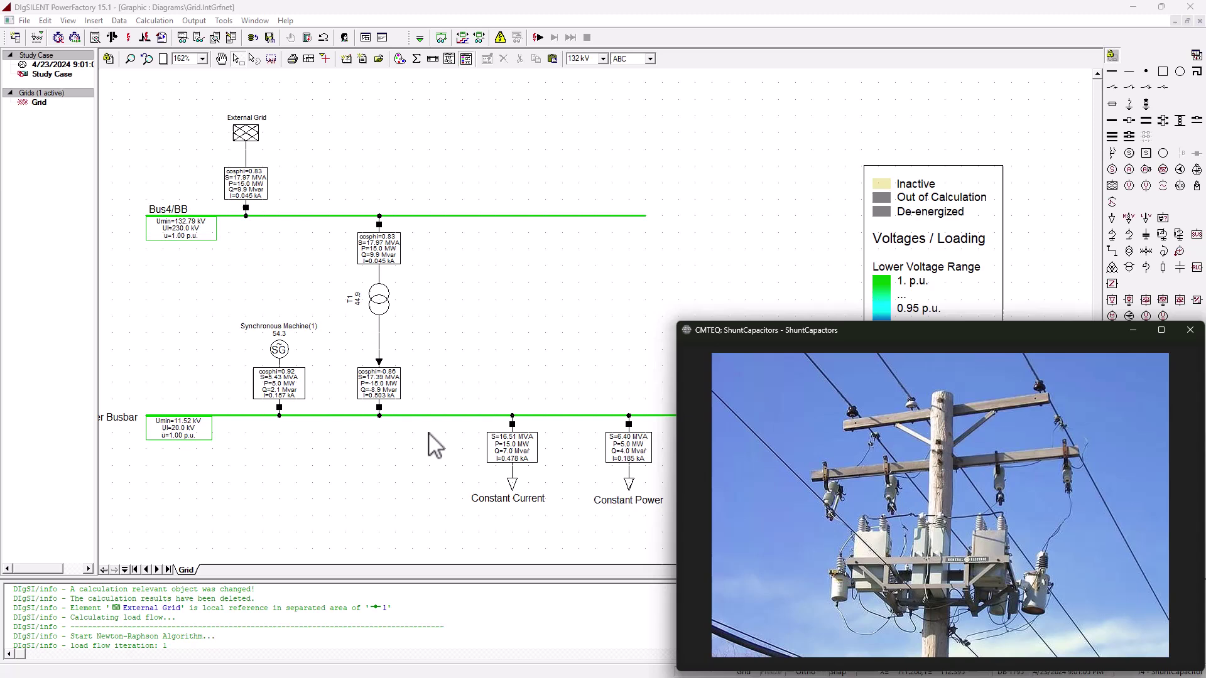
{"action": "left_click", "coordinate": [402, 470]}
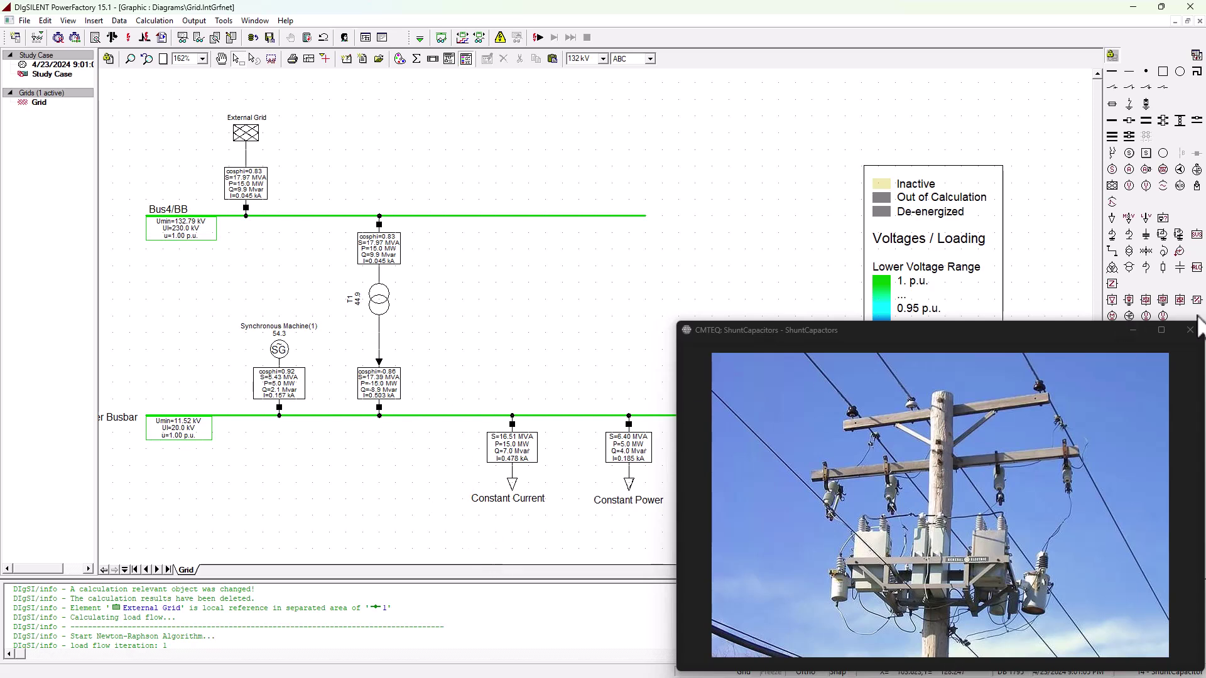
{"action": "left_click", "coordinate": [1130, 329]}
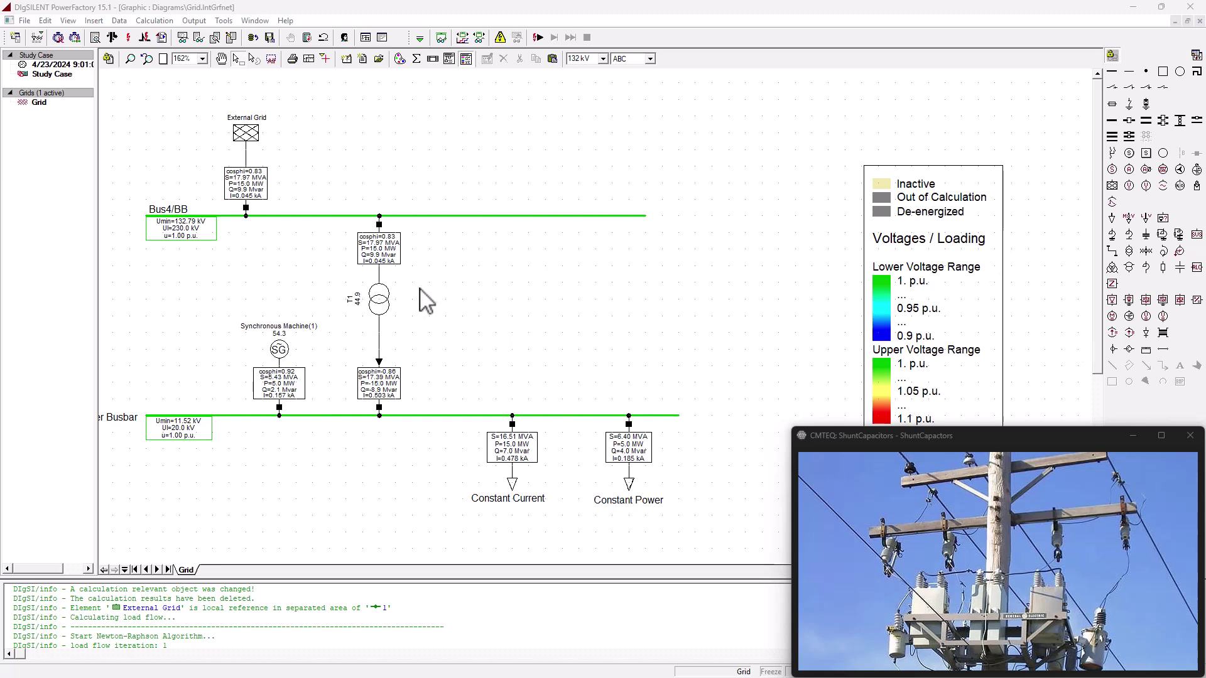
{"action": "left_click", "coordinate": [416, 416]}
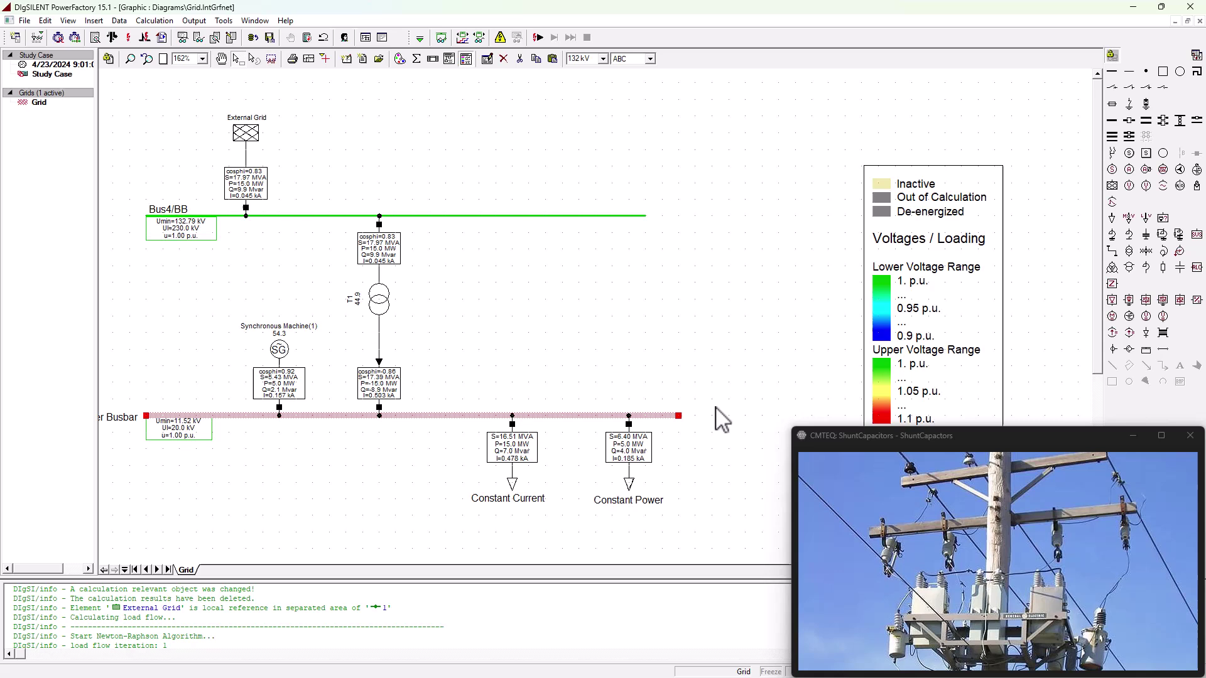
{"action": "left_click", "coordinate": [451, 392]}
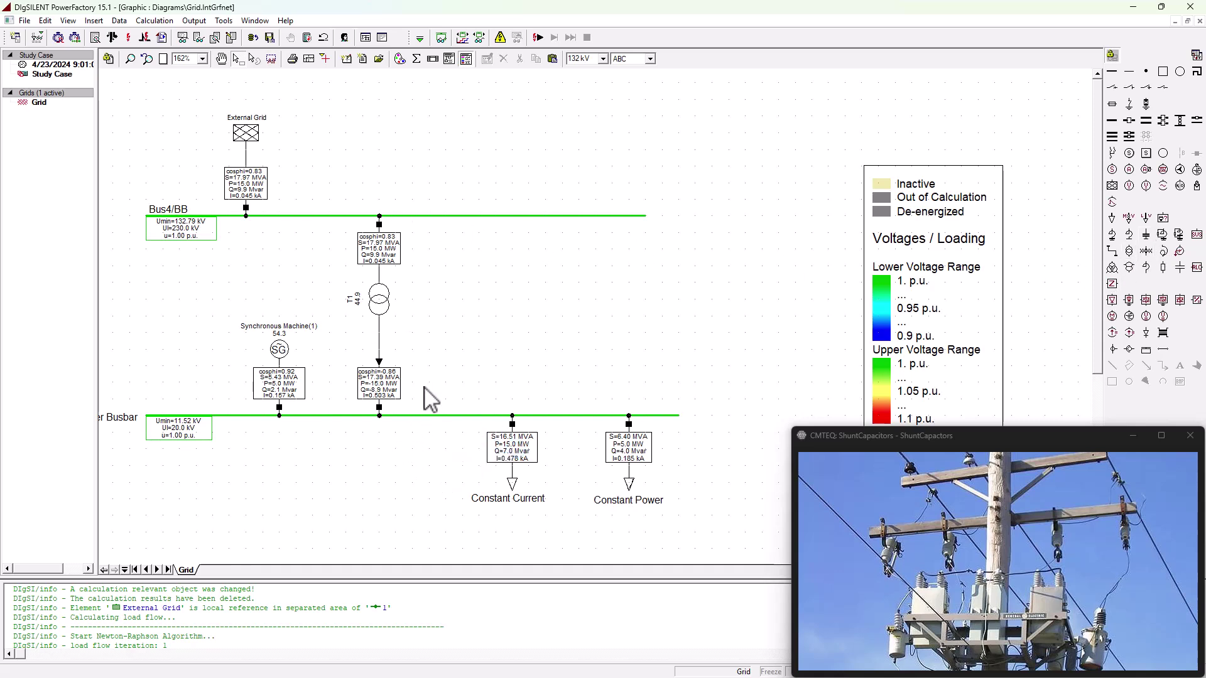
- Place a Shunt/Filter element on the lower feeder busbar beside the two loads
{"action": "left_click", "coordinate": [1146, 236]}
{"action": "left_click", "coordinate": [435, 416]}
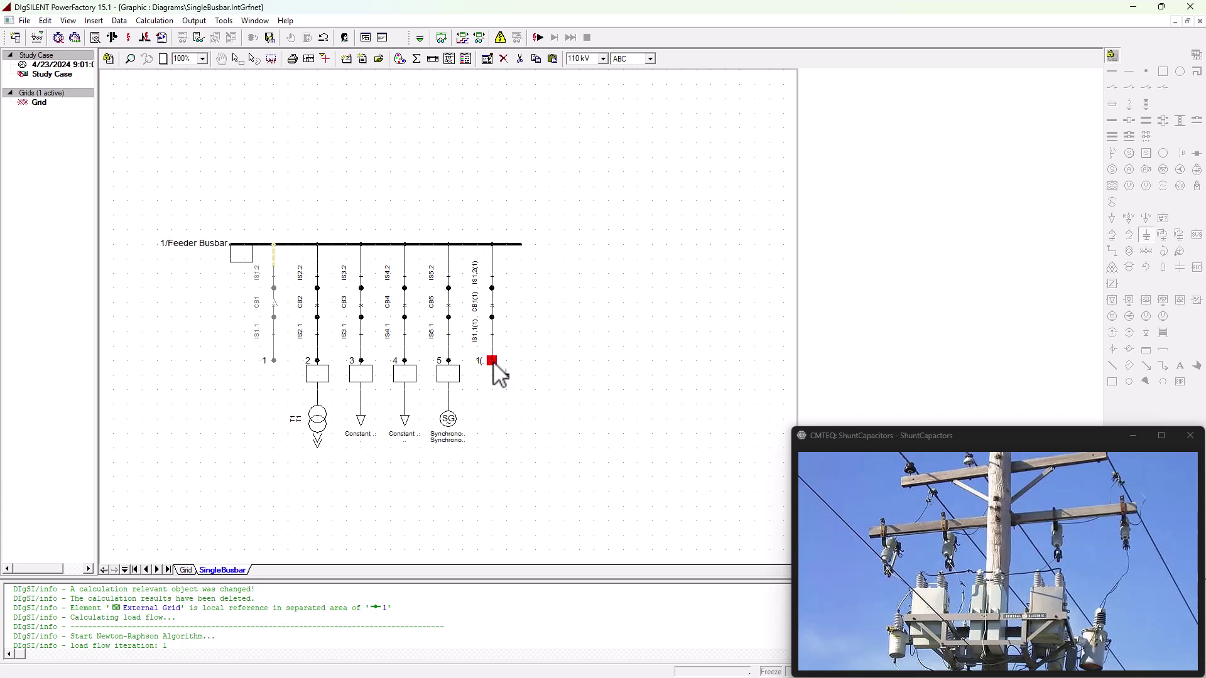
{"action": "left_click", "coordinate": [532, 392]}
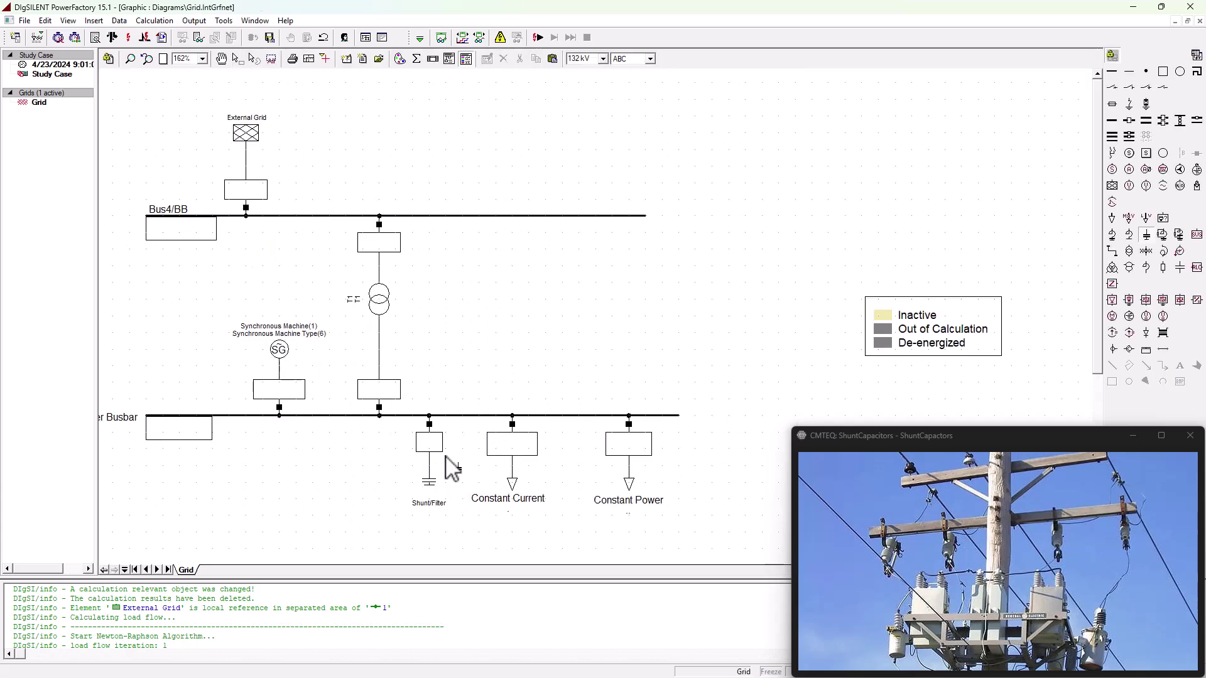
{"action": "right_click", "coordinate": [447, 501]}
{"action": "left_click", "coordinate": [490, 449]}
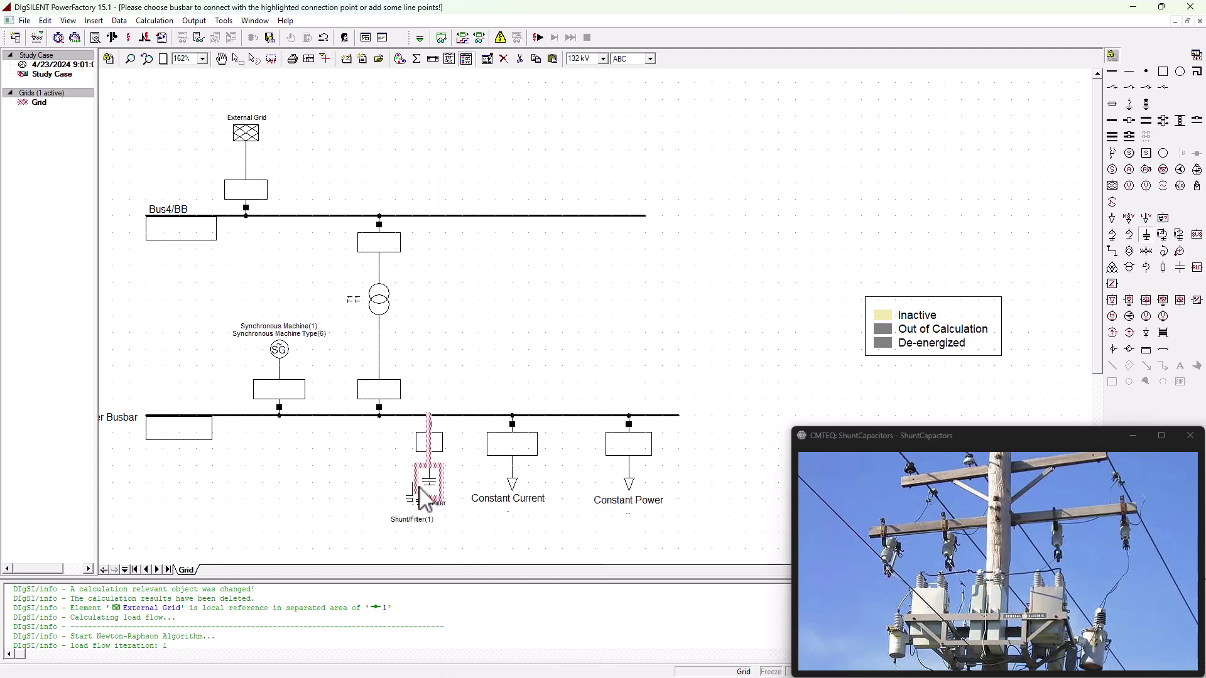
{"action": "key", "text": "Escape"}
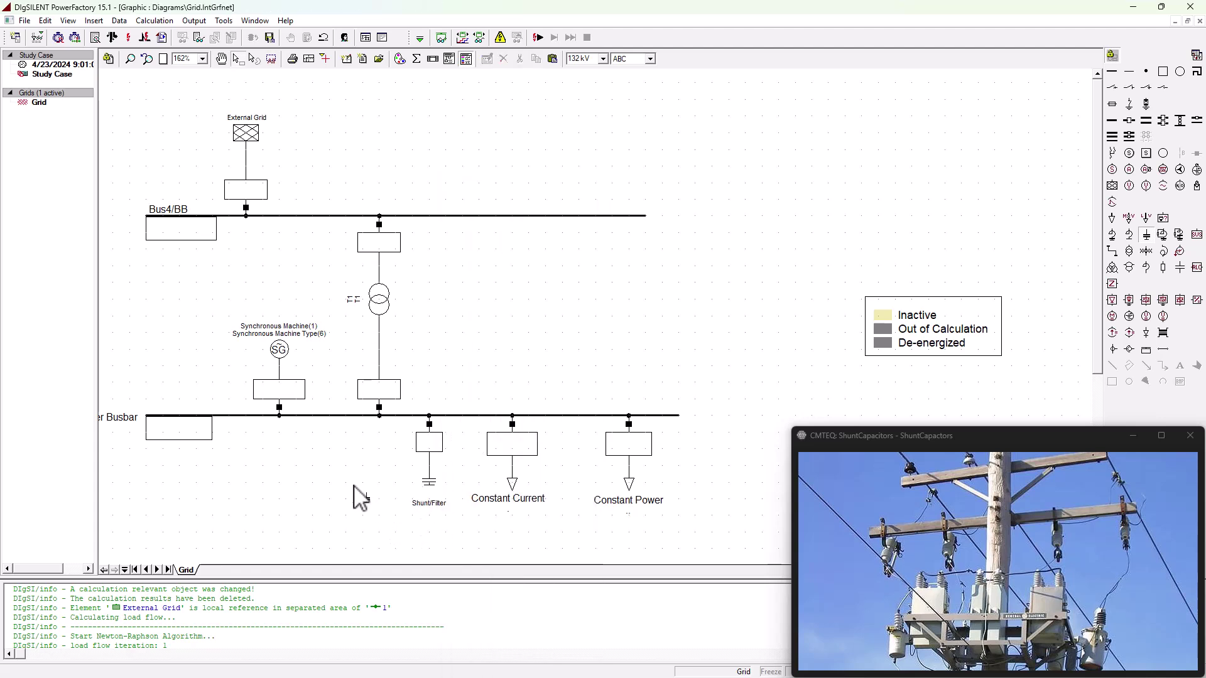
- Give the shunt a 5 Mvar rated reactive power and 20 kV nominal voltage
{"action": "left_click", "coordinate": [432, 491]}
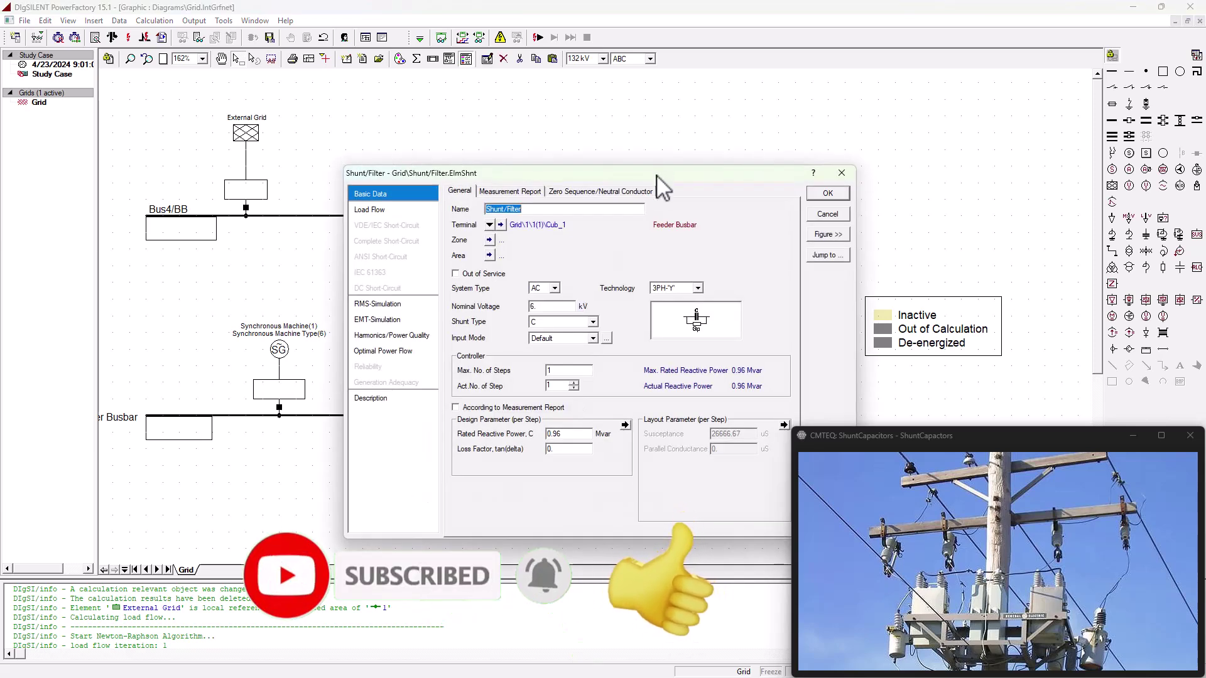
{"action": "left_click_drag", "start_coordinate": [622, 109], "coordinate": [589, 104]}
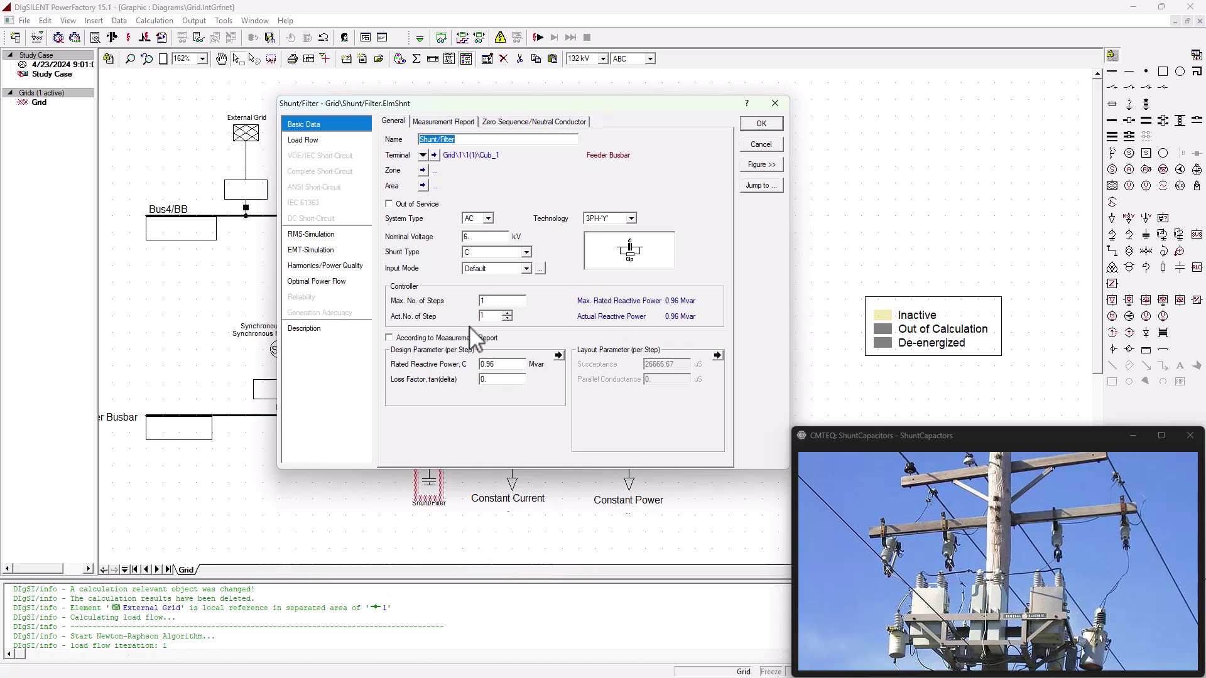
{"action": "left_click", "coordinate": [495, 364]}
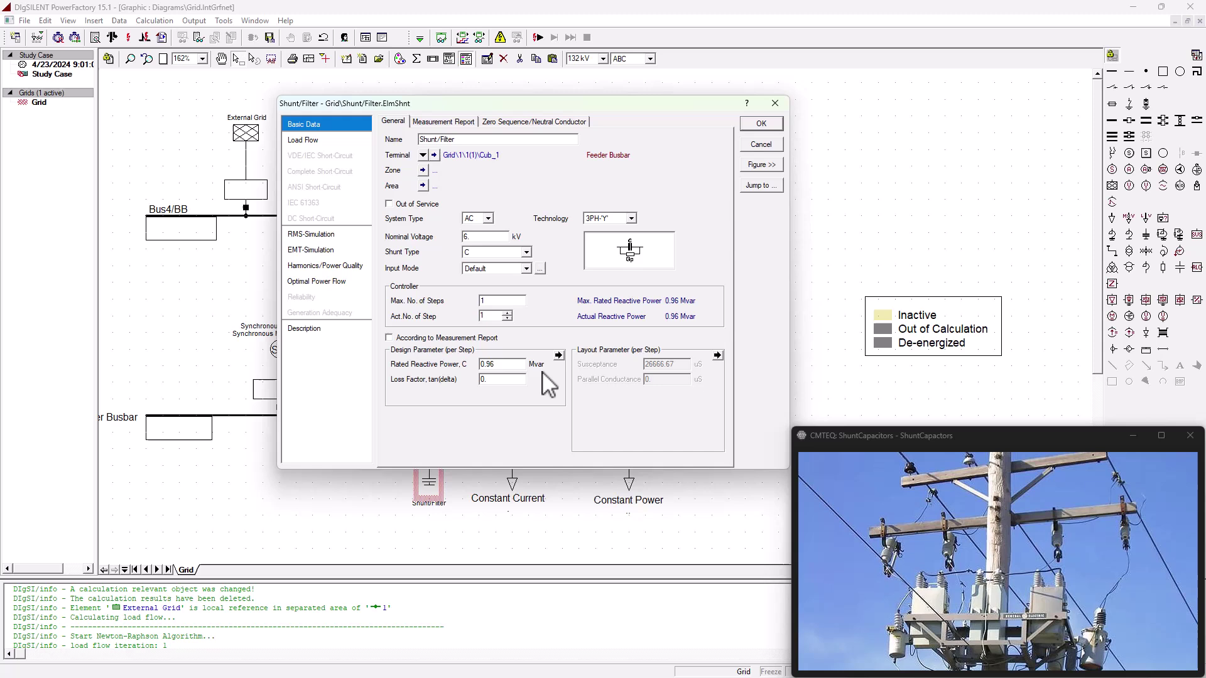
{"action": "left_click_drag", "start_coordinate": [506, 370], "coordinate": [455, 369]}
{"action": "left_click", "coordinate": [497, 380]}
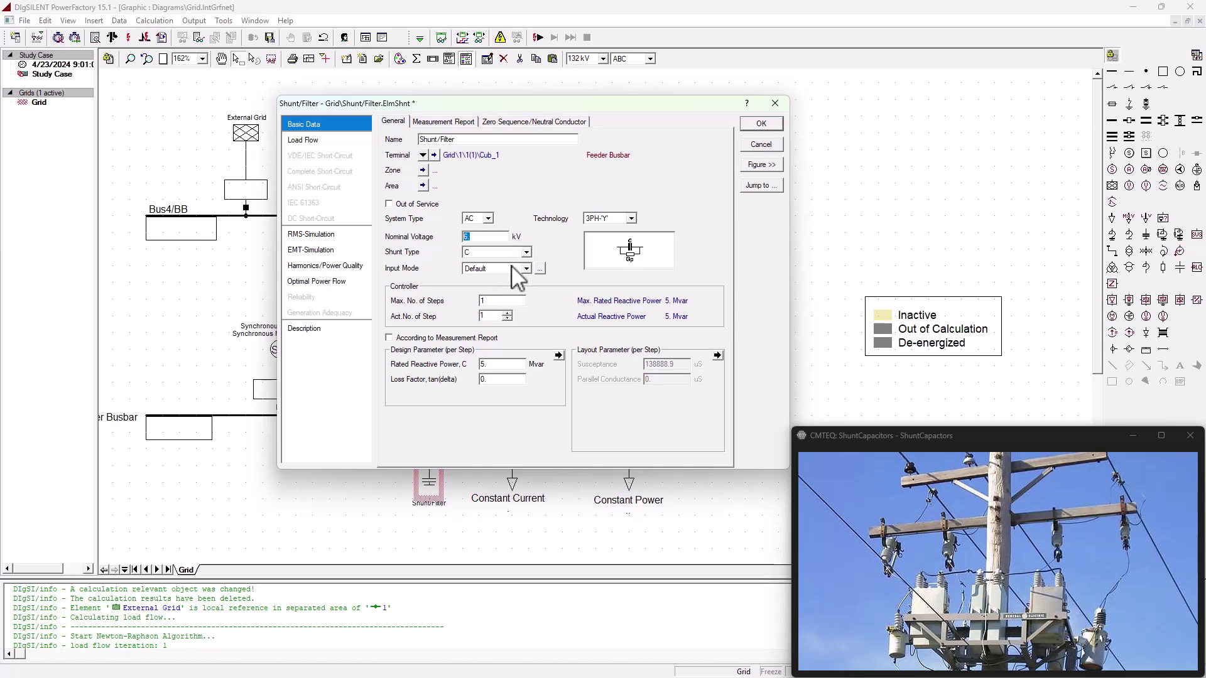
{"action": "type", "text": "20"}
{"action": "left_click", "coordinate": [766, 125]}
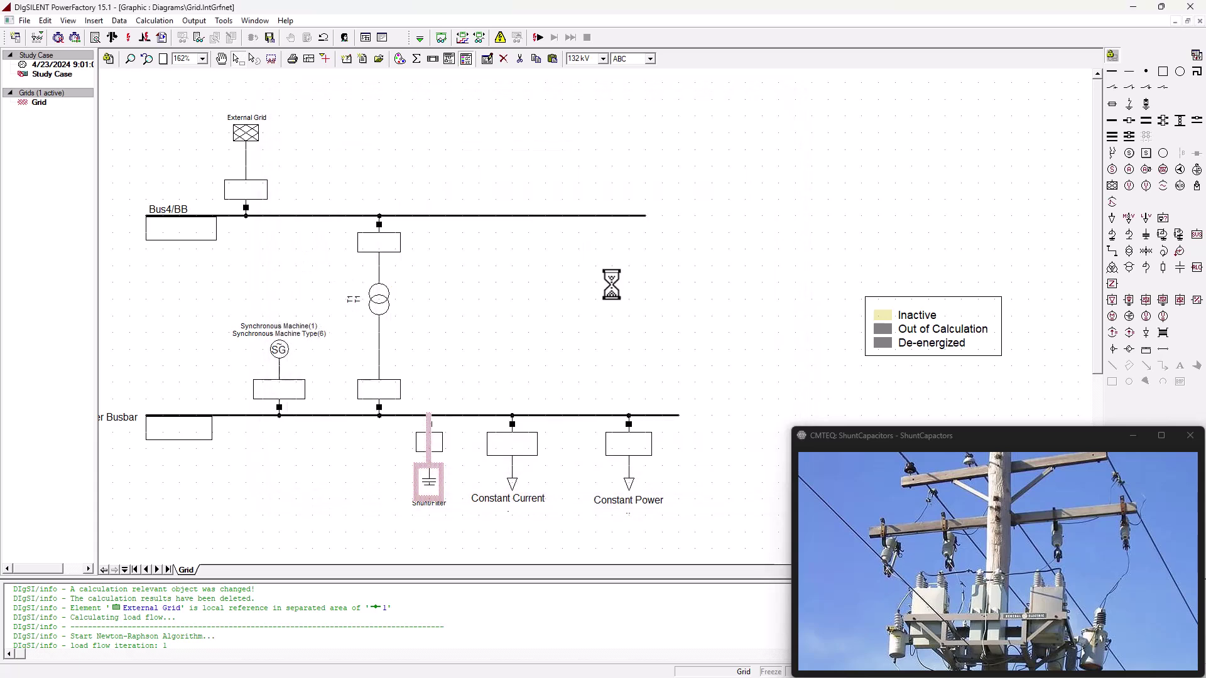
{"action": "double_click", "coordinate": [461, 416]}
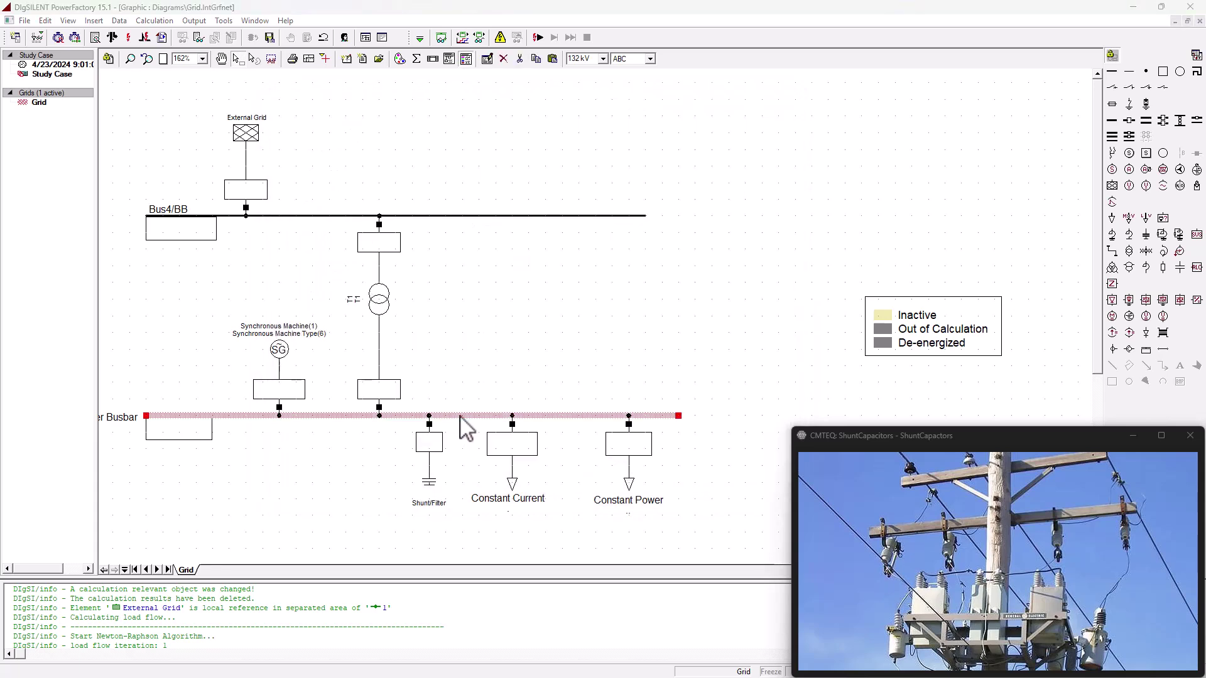
{"action": "double_click", "coordinate": [581, 342]}
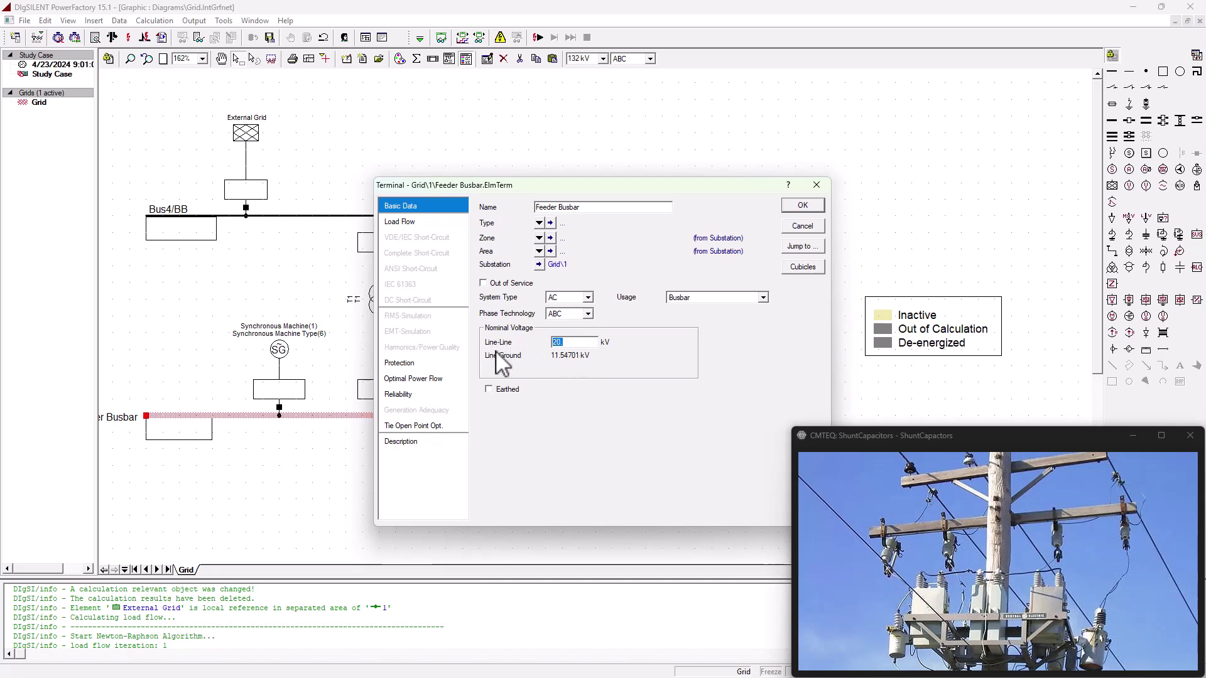
{"action": "left_click", "coordinate": [803, 205]}
{"action": "left_click", "coordinate": [595, 375]}
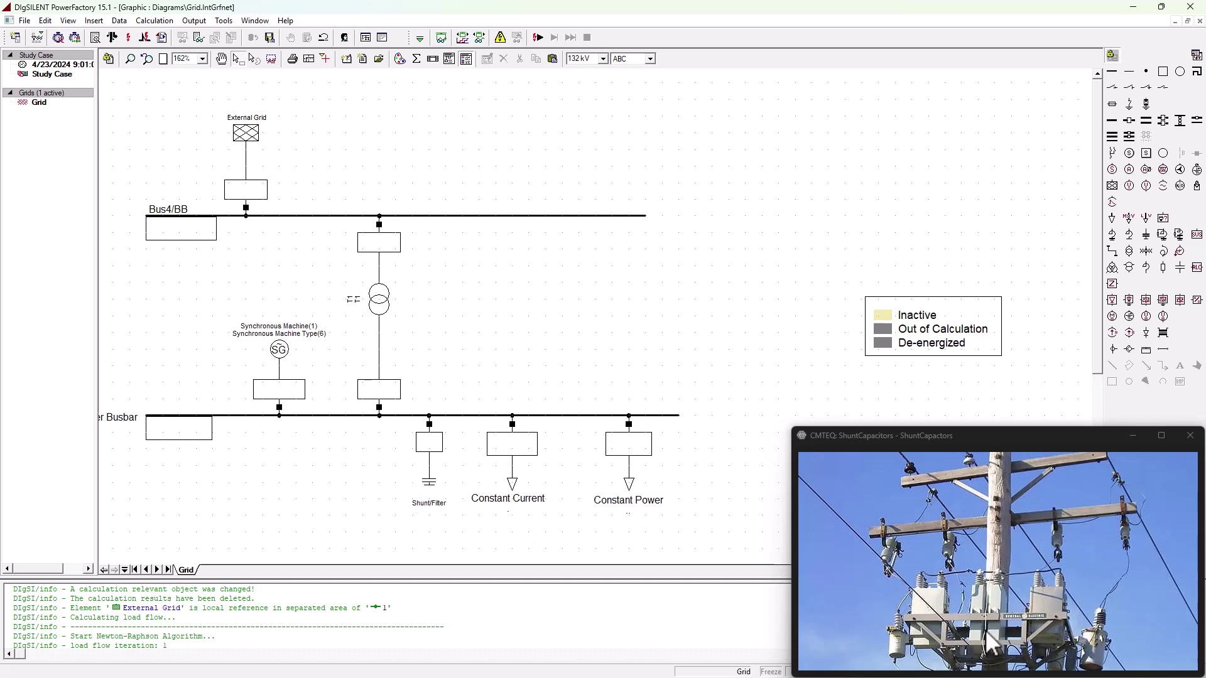
- Reopen the Shunt/Filter dialog and confirm its 20 kV nominal voltage and 5 Mvar rating
{"action": "double_click", "coordinate": [432, 493]}
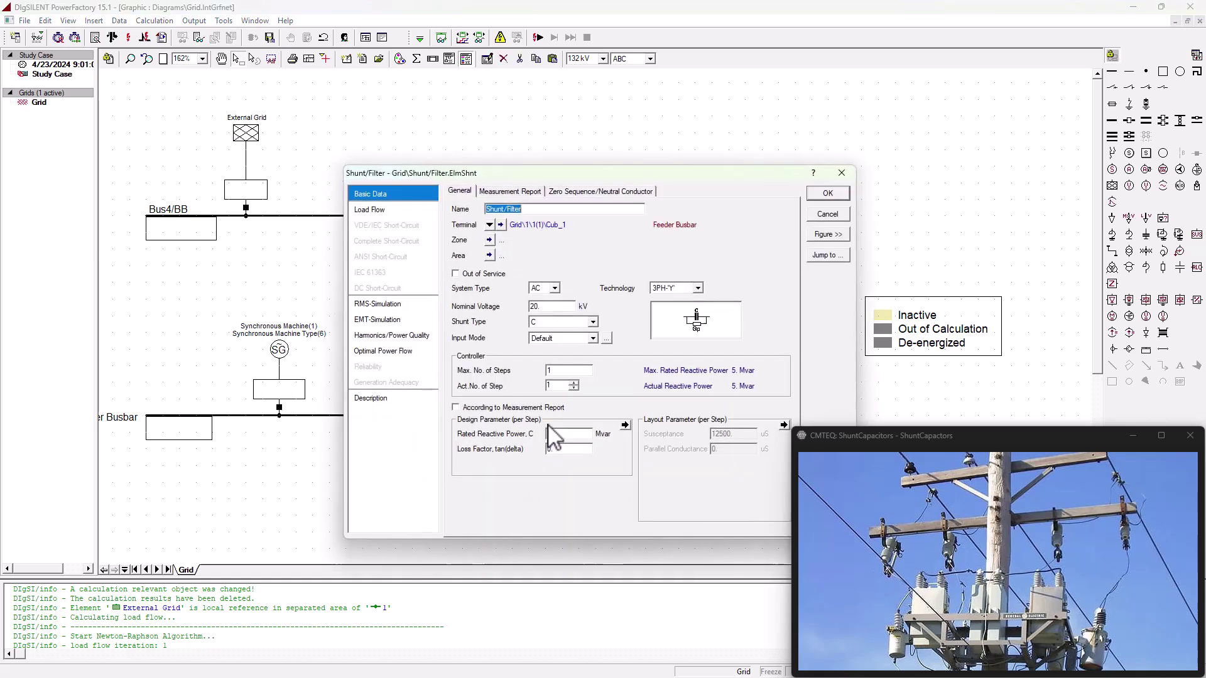
{"action": "left_click", "coordinate": [551, 306]}
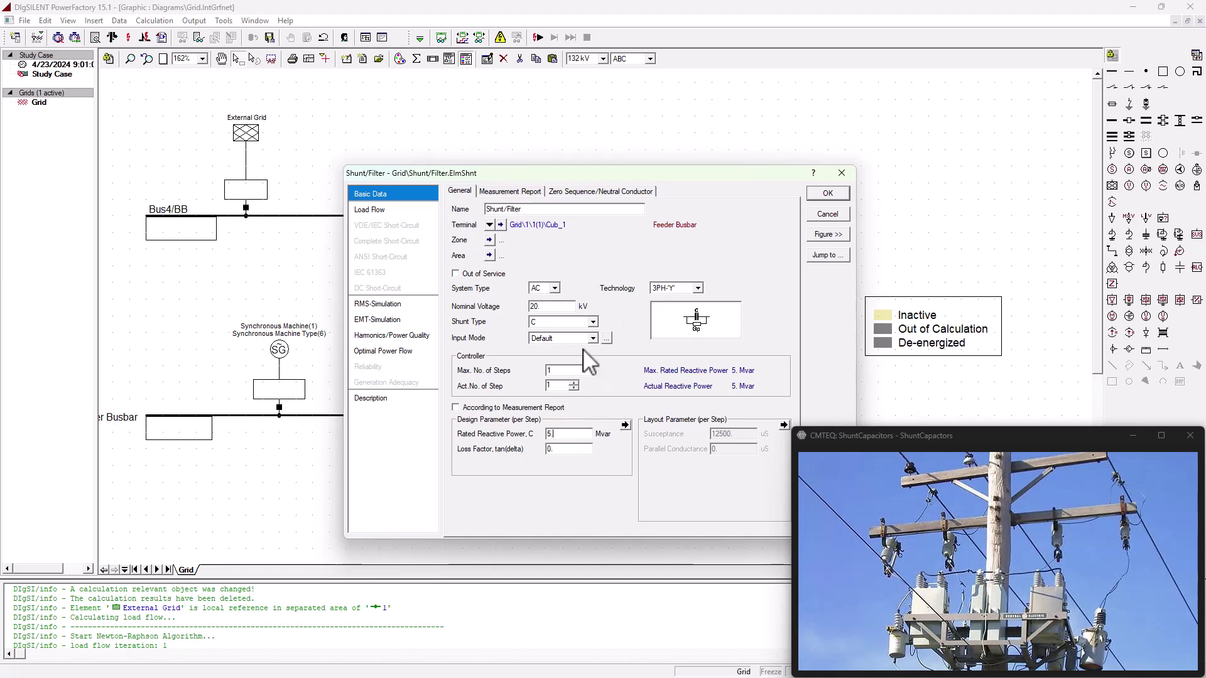
{"action": "key", "text": "Tab"}
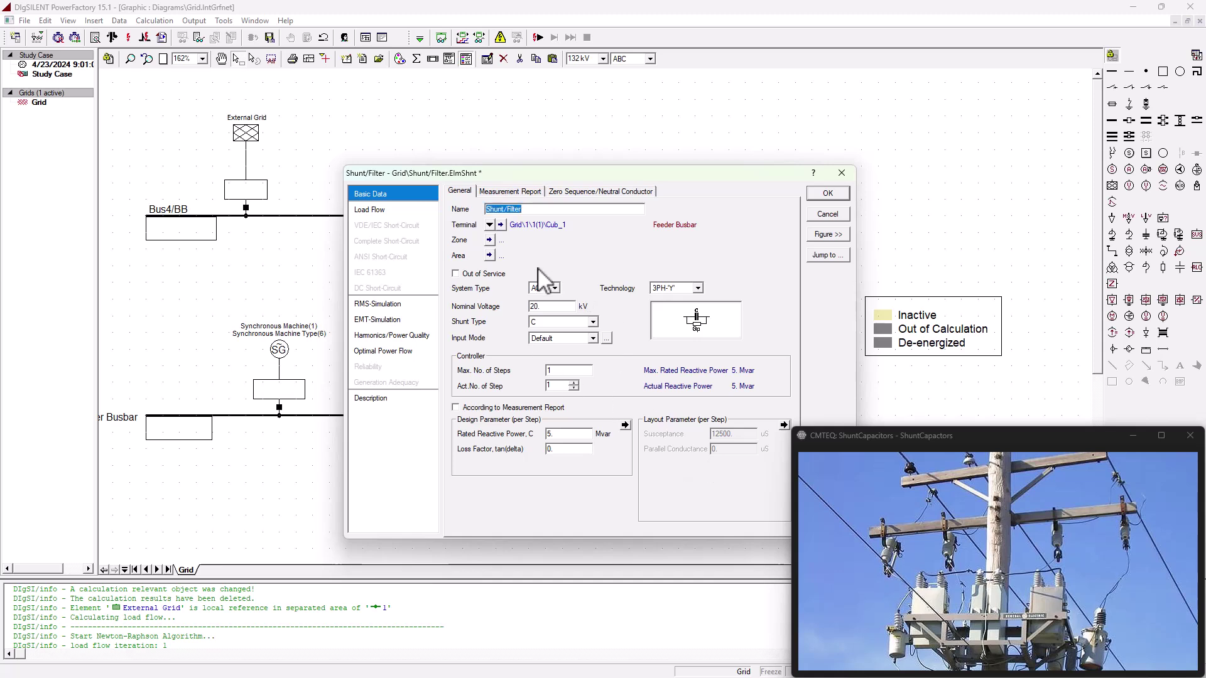
- Enable According to Measurement Report and check the Load Flow page shows 5 Mvar actual
{"action": "left_click", "coordinate": [533, 191]}
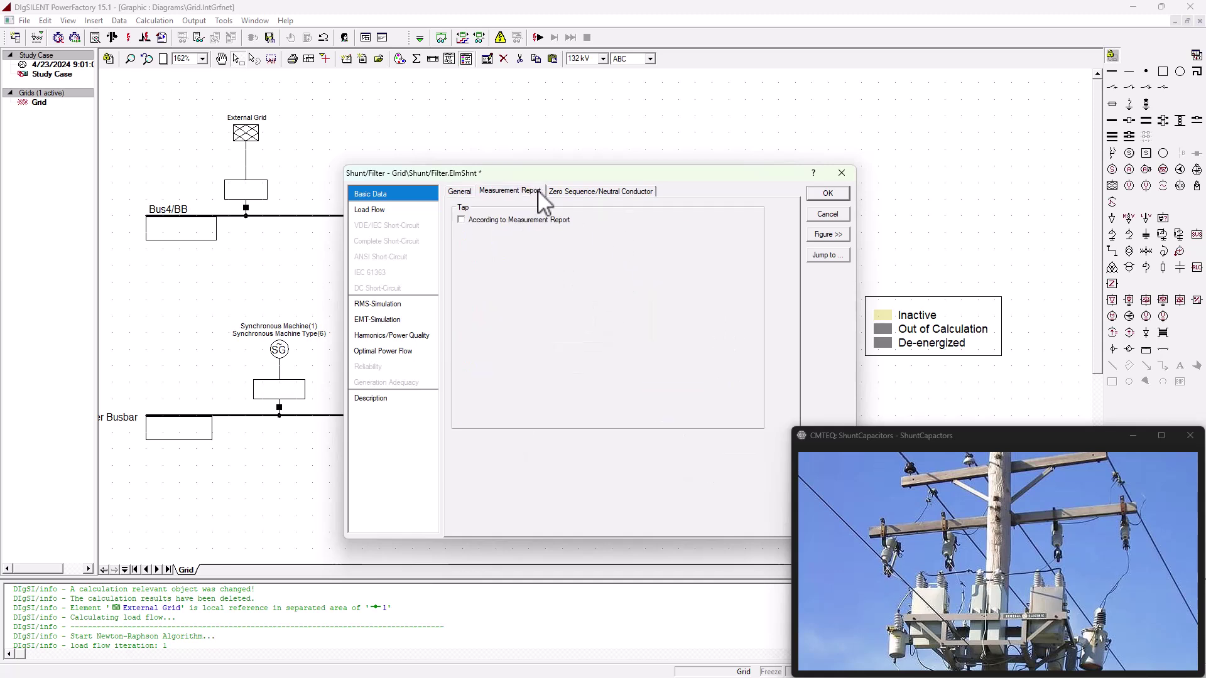
{"action": "left_click", "coordinate": [465, 220]}
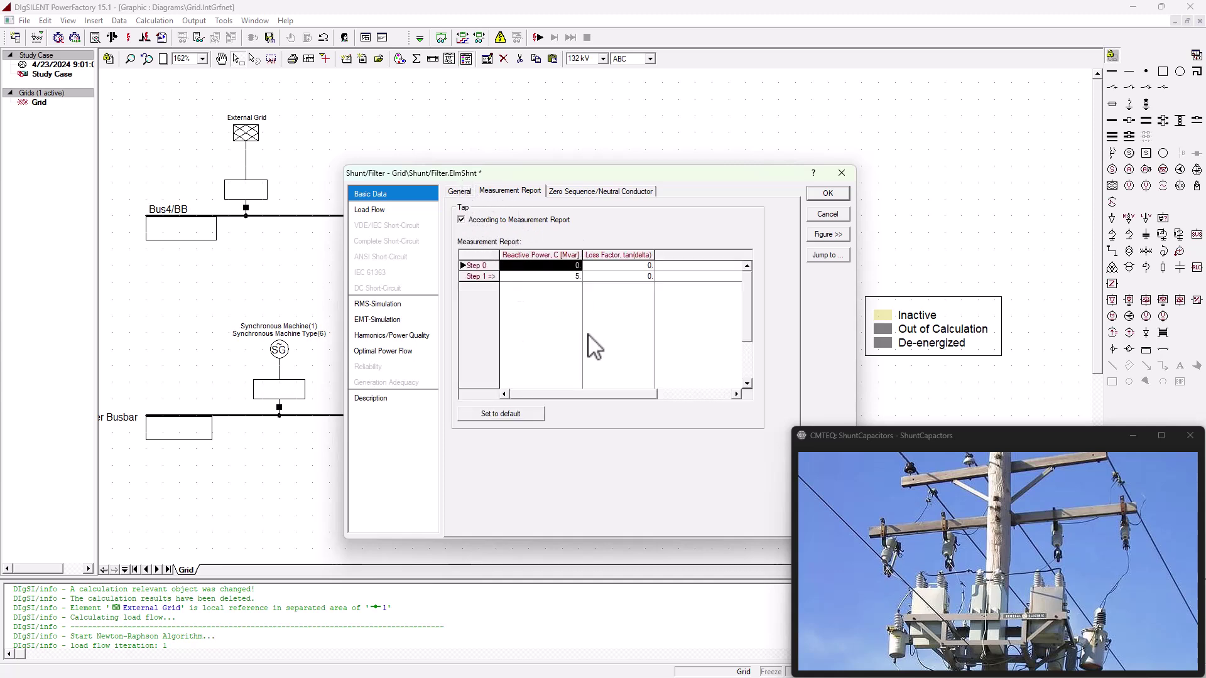
{"action": "left_click", "coordinate": [461, 192]}
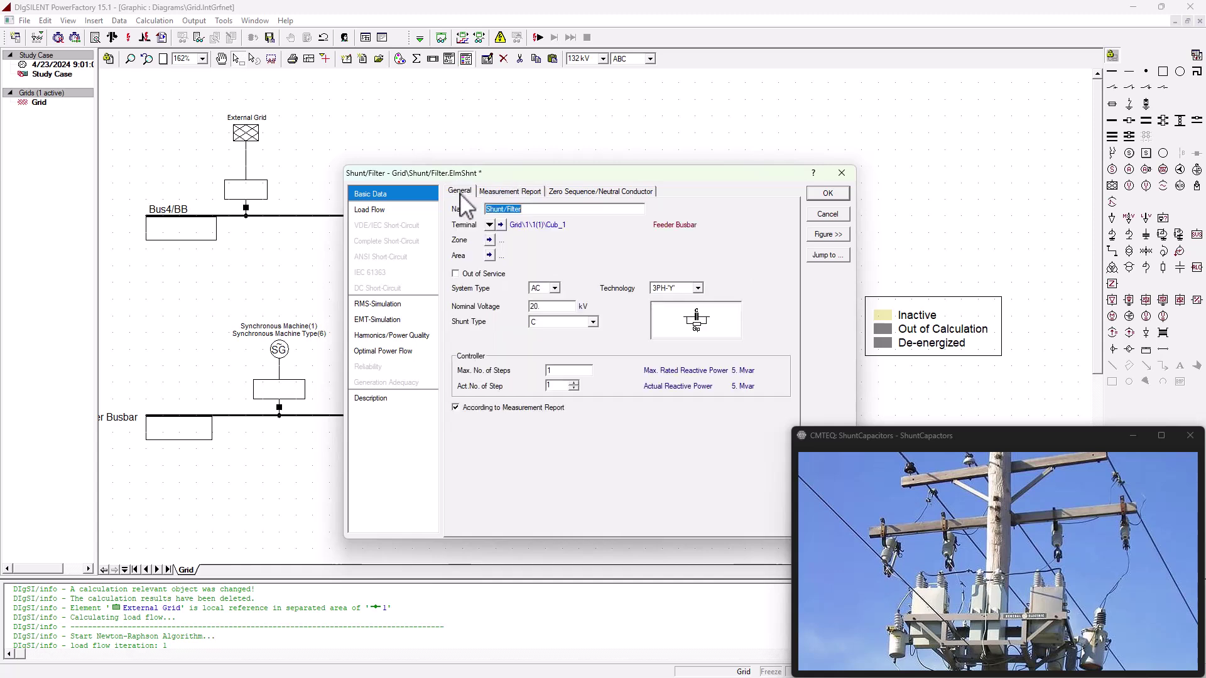
{"action": "left_click", "coordinate": [377, 210]}
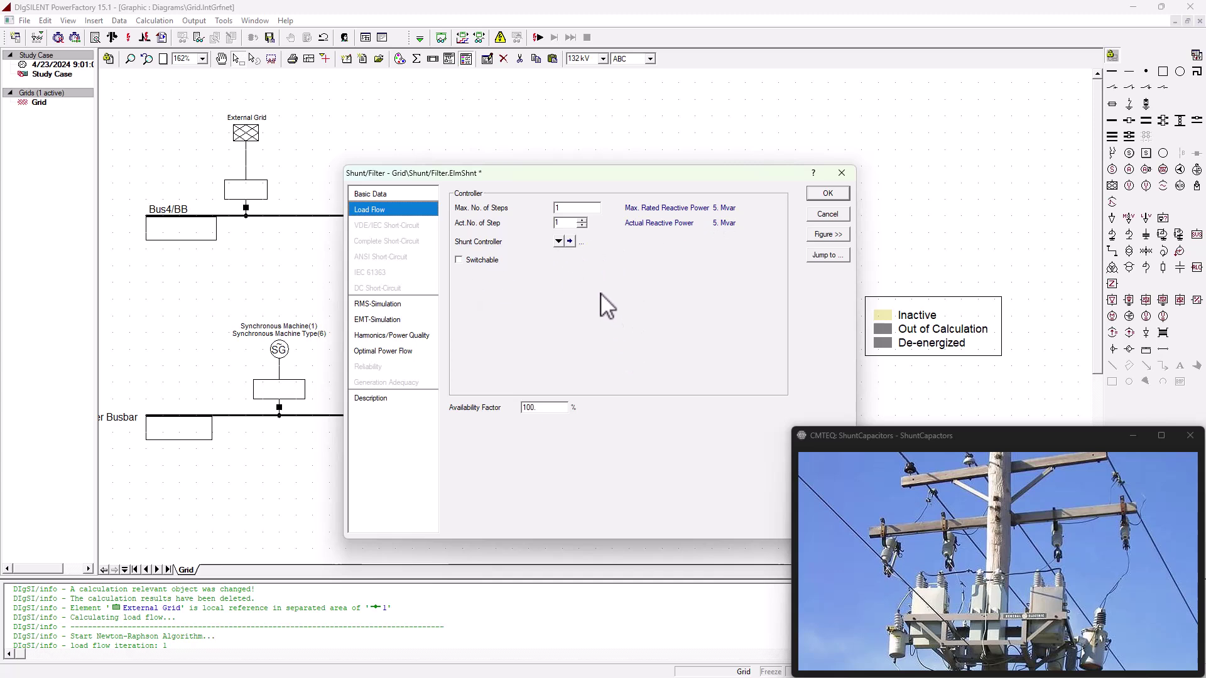
- Assign Grid\Shunt Controller to the shunt and review its Q control with ±5 Mvar limits
{"action": "left_click", "coordinate": [559, 242]}
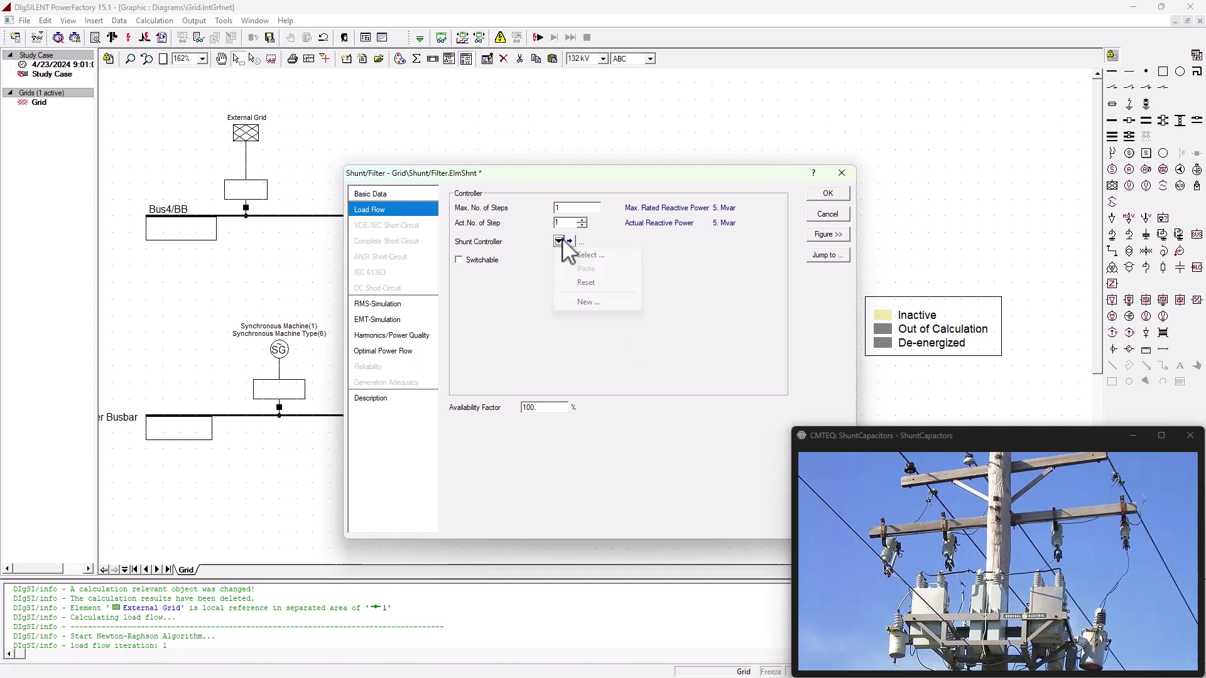
{"action": "left_click", "coordinate": [587, 261]}
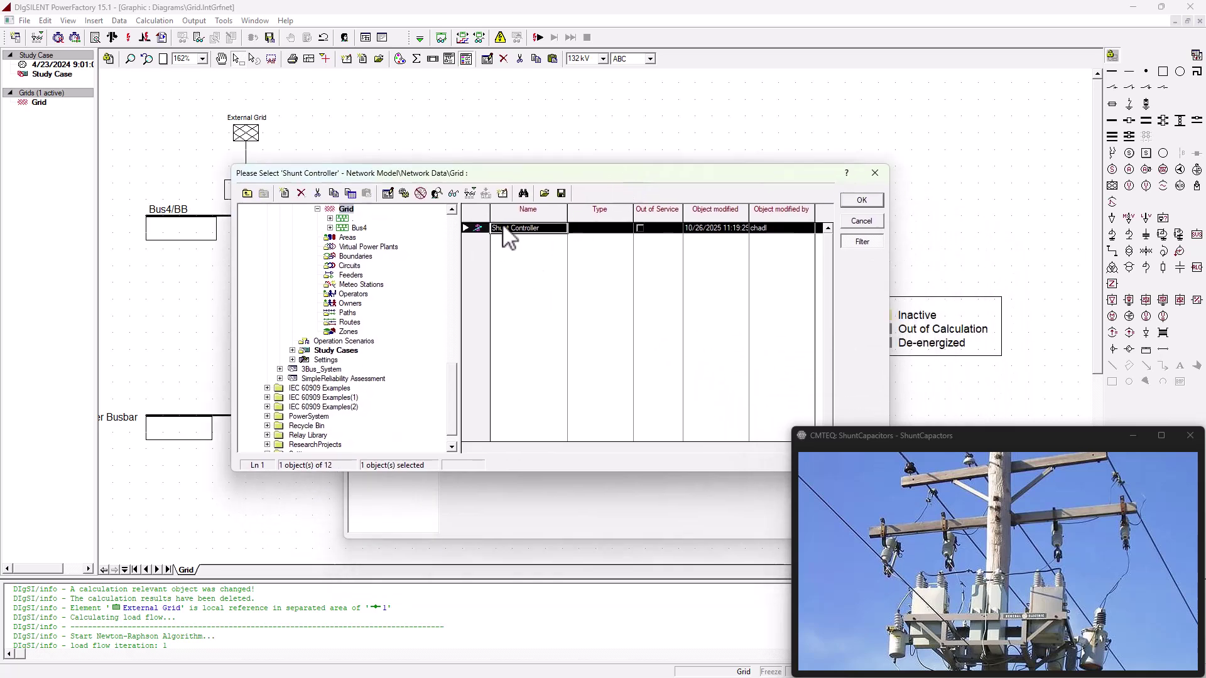
{"action": "left_click", "coordinate": [862, 200]}
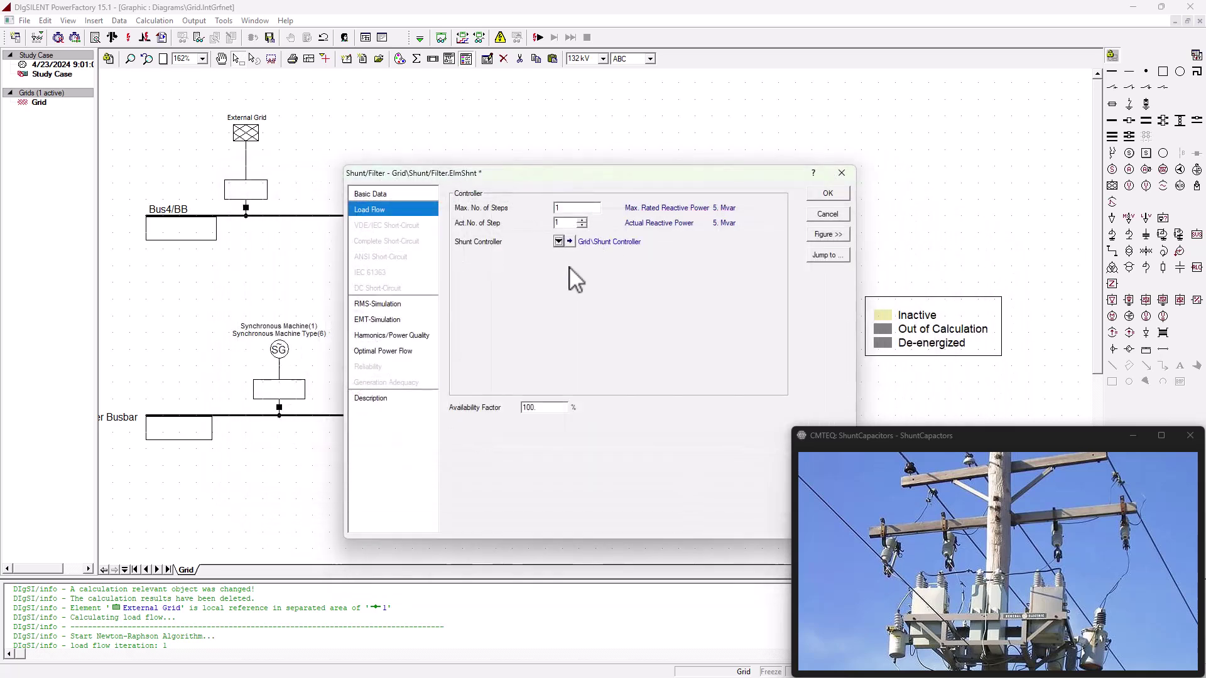
{"action": "left_click", "coordinate": [559, 242]}
{"action": "left_click", "coordinate": [573, 242]}
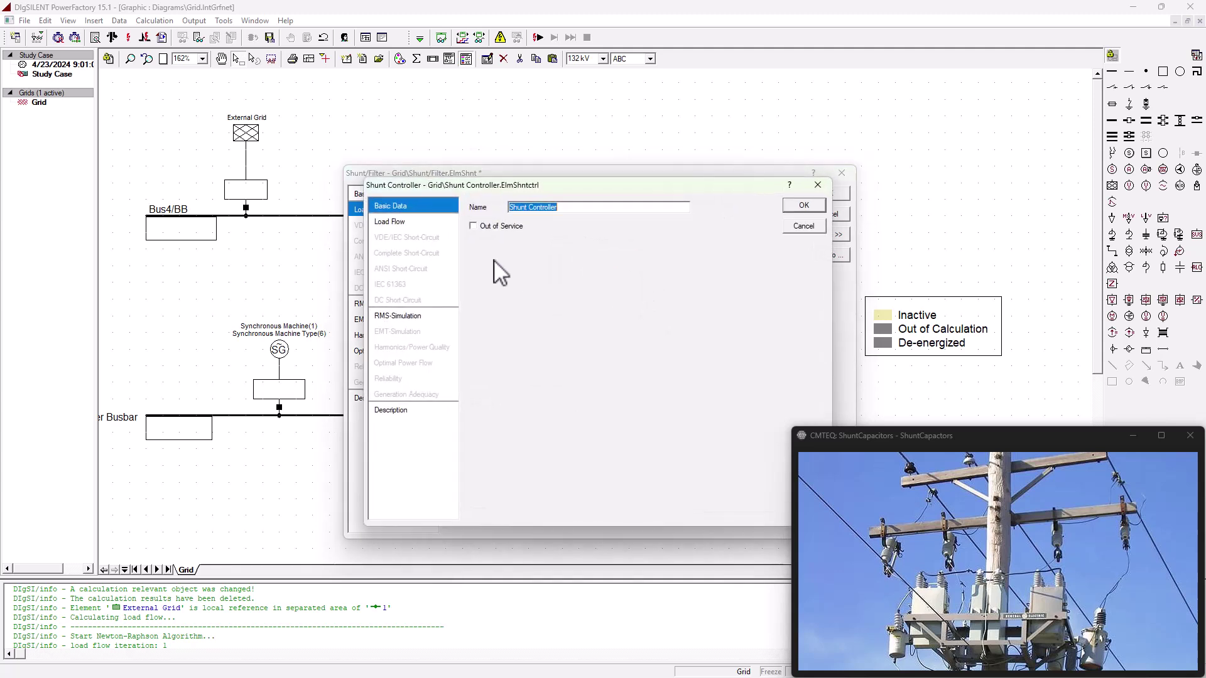
{"action": "left_click", "coordinate": [402, 223]}
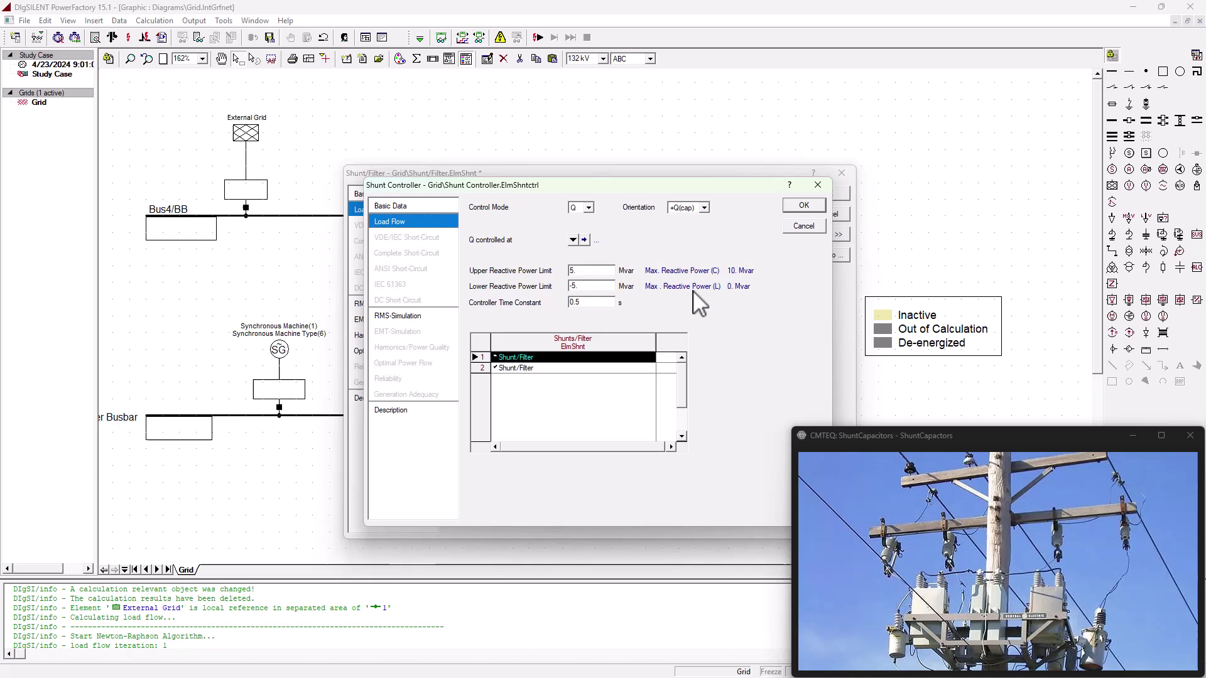
{"action": "left_click", "coordinate": [804, 227]}
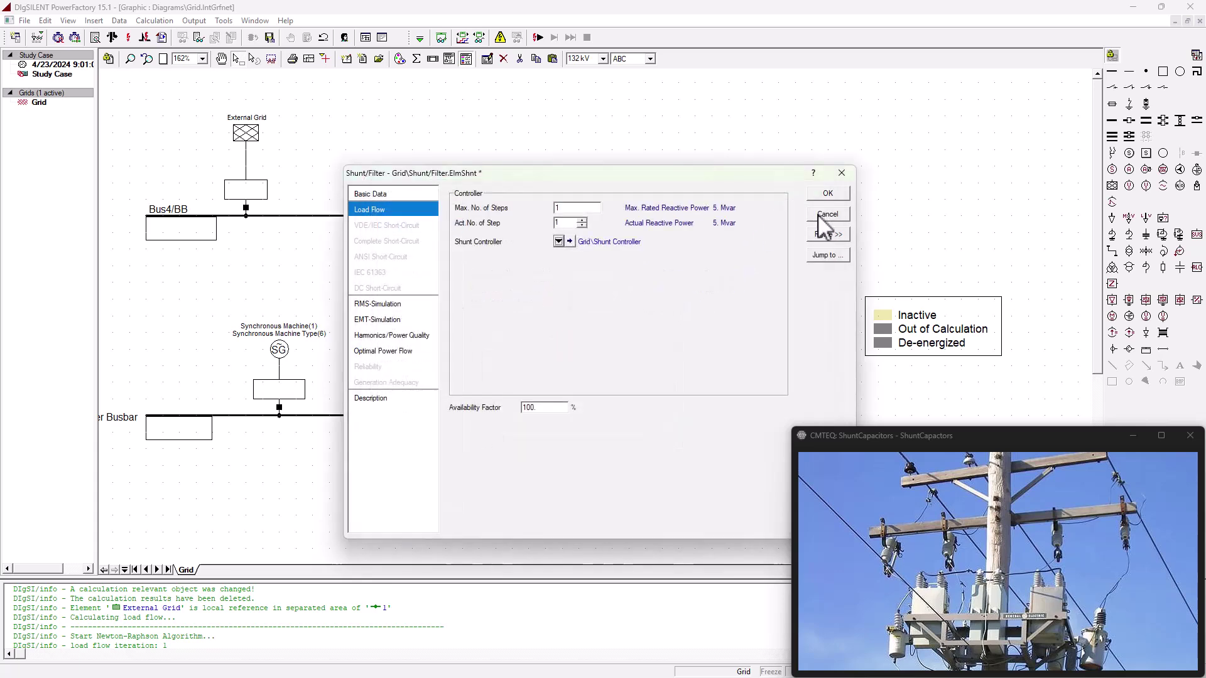
- Close the shunt dialog and execute the load flow, bringing the external grid to cosphi 0.95
{"action": "left_click", "coordinate": [827, 214]}
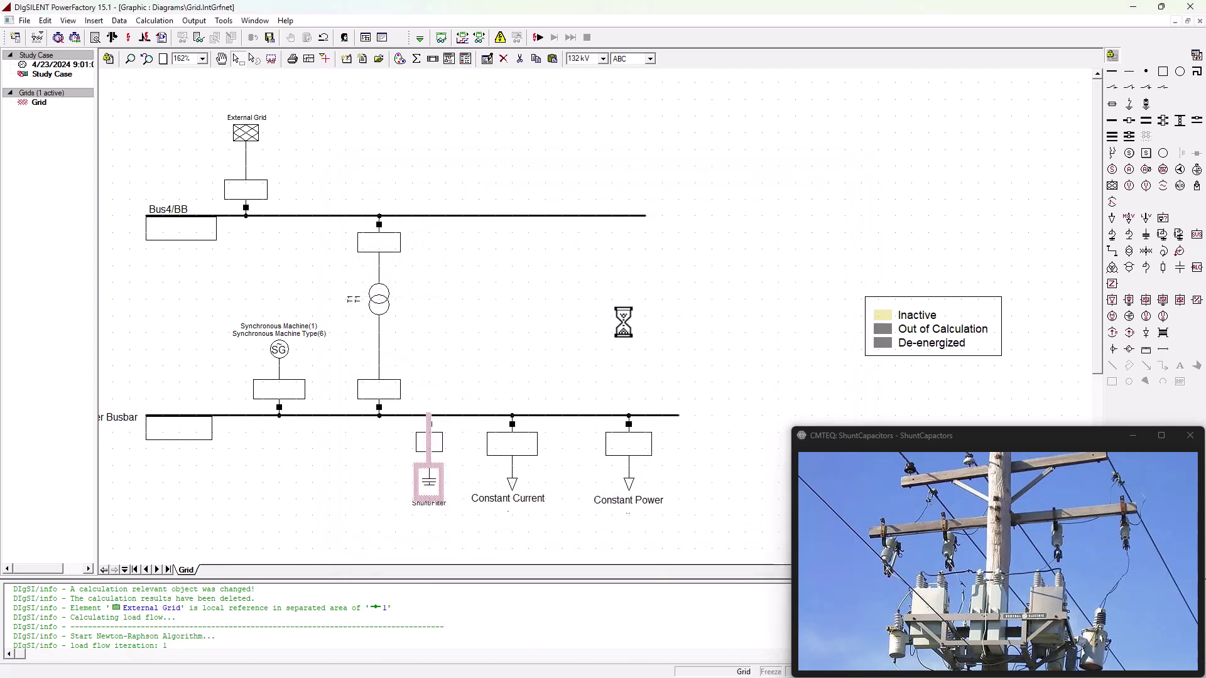
{"action": "left_click", "coordinate": [531, 374]}
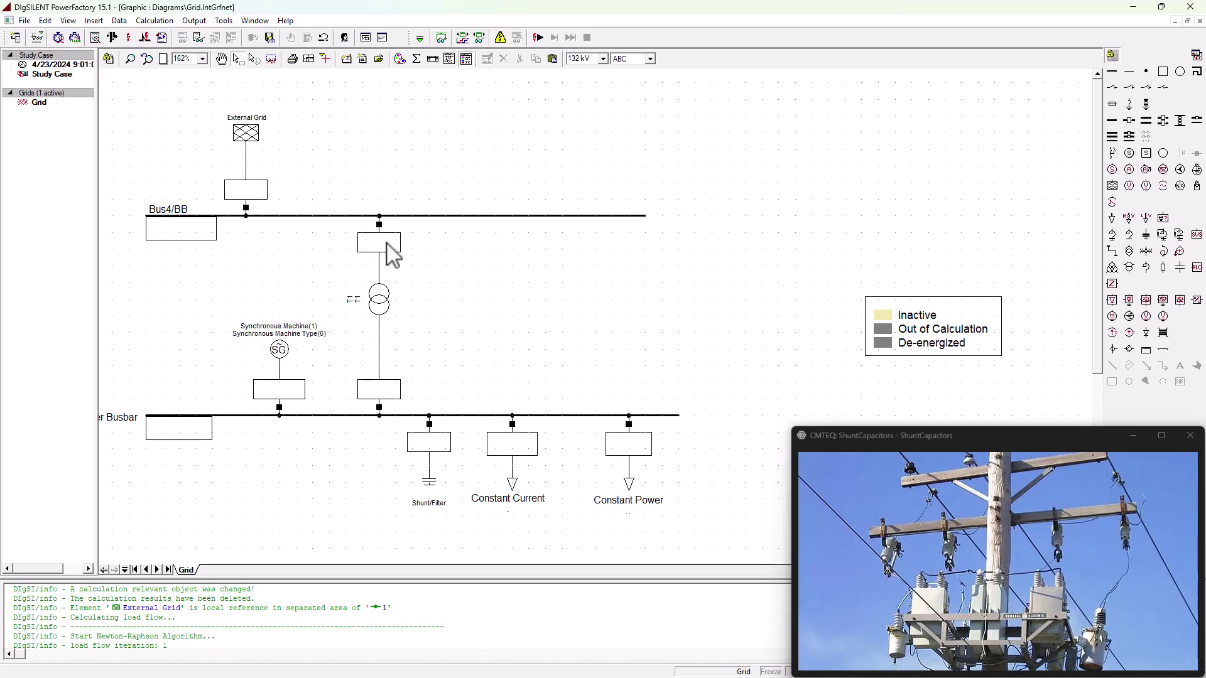
{"action": "left_click", "coordinate": [112, 38]}
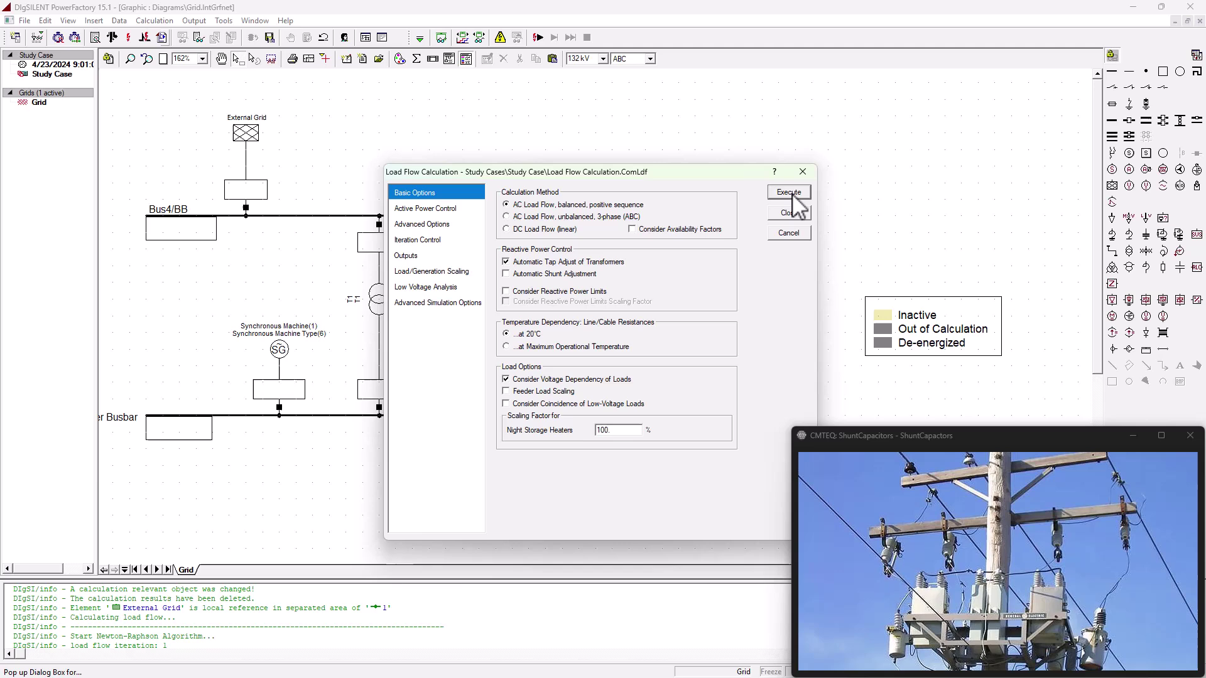
{"action": "left_click", "coordinate": [791, 192]}
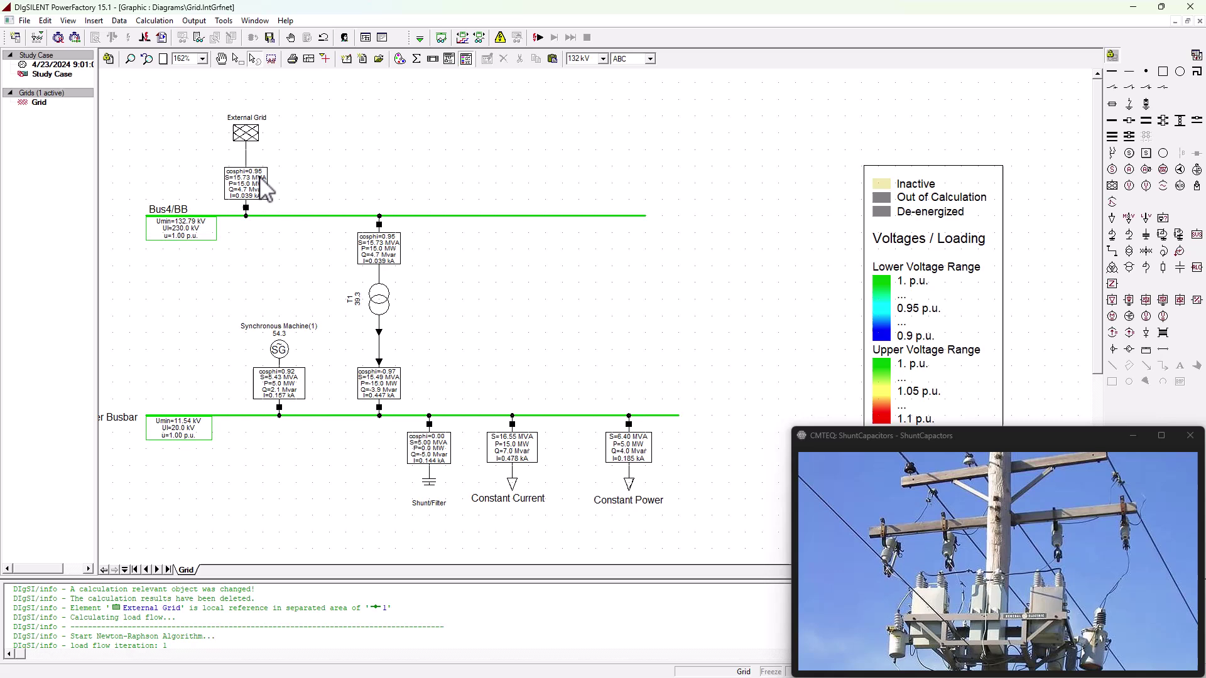
- Bring up the handwritten working showing Qcomp = Q1 − Q2 ≈ 5.1 Mvar for power factor 0.95
{"action": "mouse_move", "coordinate": [262, 186]}
{"action": "key", "text": "alt+Tab"}
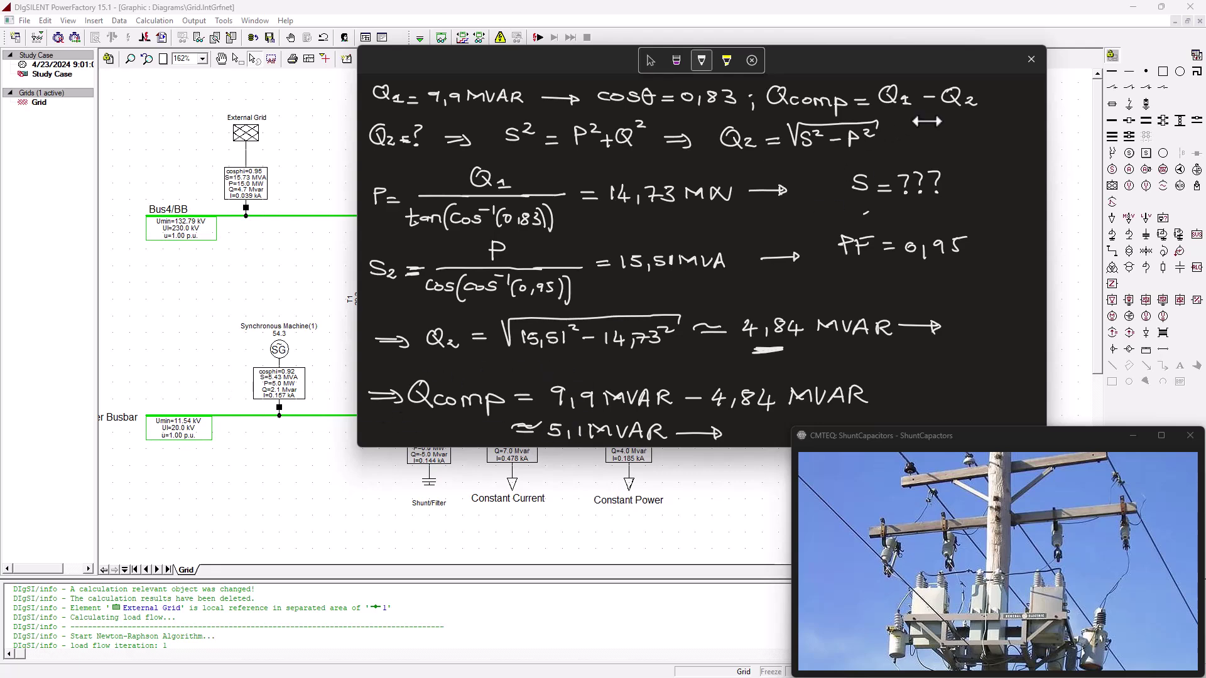
- Dismiss the calculation and inspect the Shunt/Filter result, −5.0 Mvar against loads' +7.0 and +4.0 Mvar
{"action": "key", "text": "Escape"}
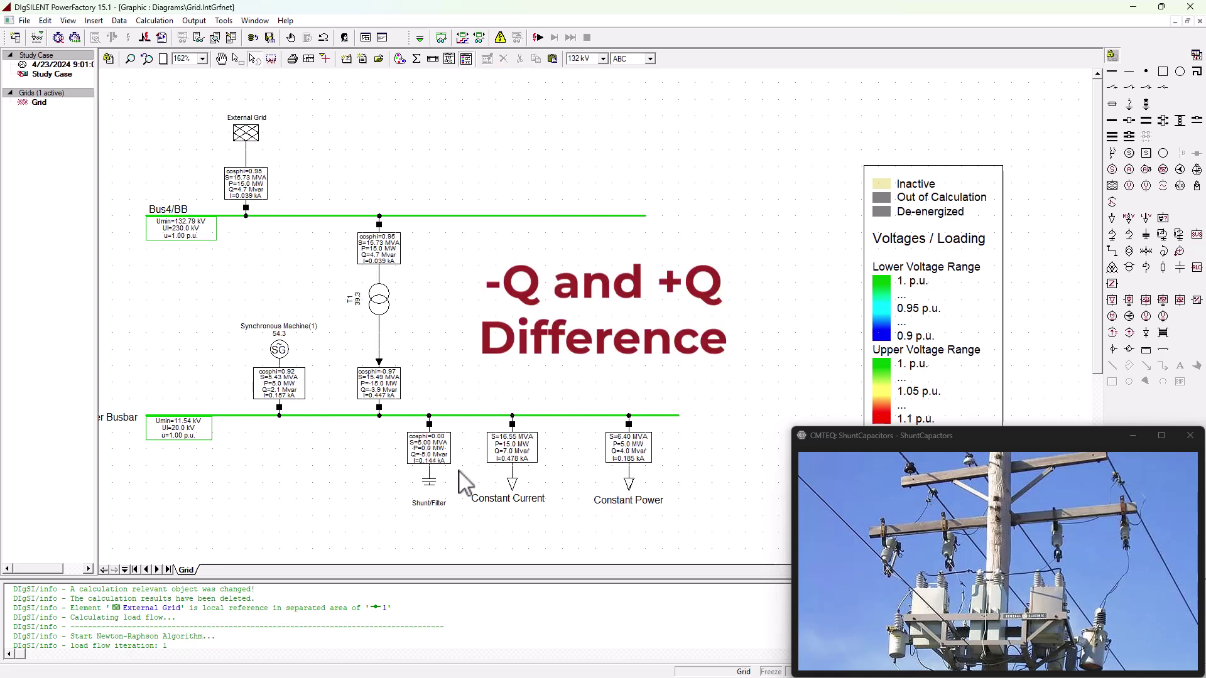
{"action": "mouse_move", "coordinate": [432, 461]}
{"action": "mouse_move", "coordinate": [511, 458]}
{"action": "mouse_move", "coordinate": [238, 192]}
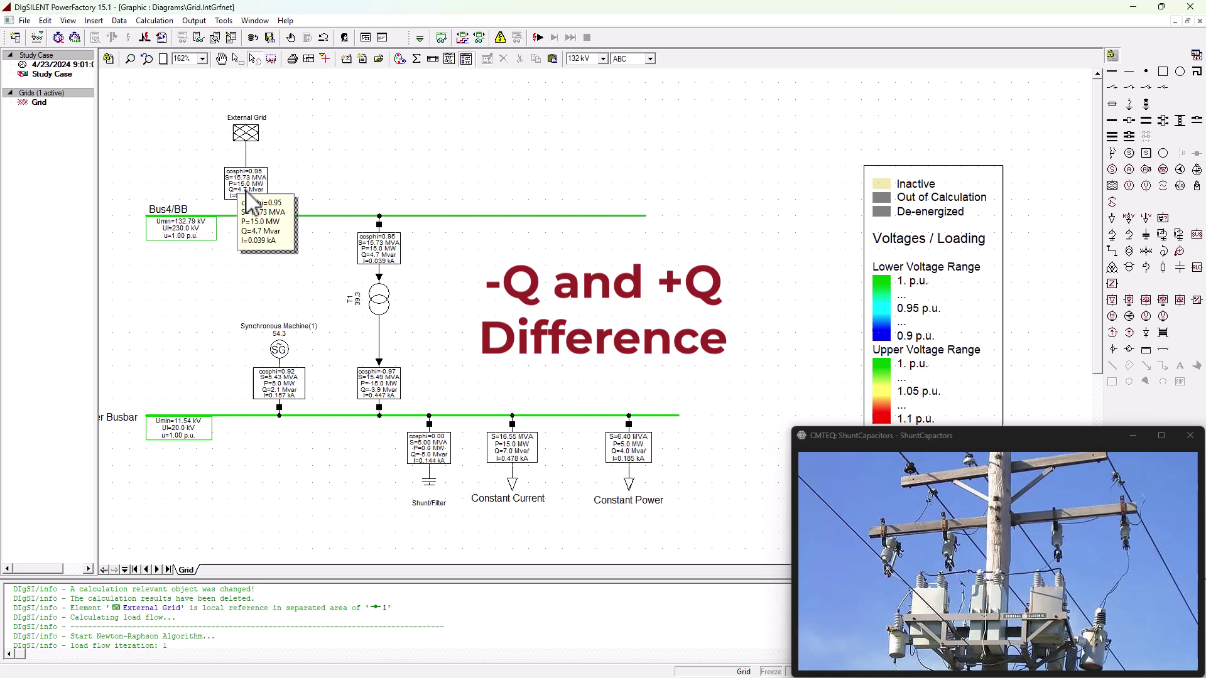